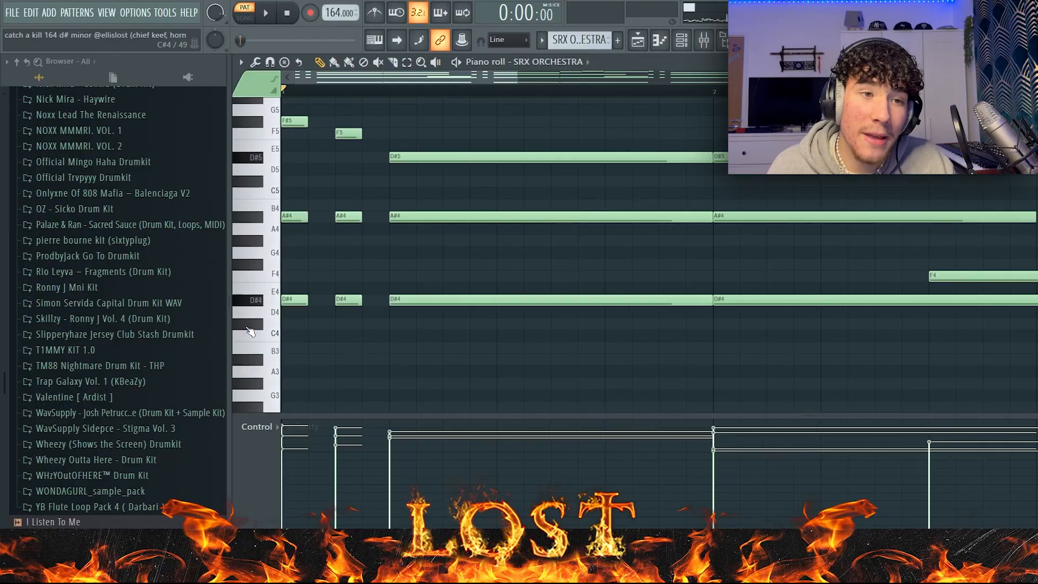
# Add a one-bar F# minor chord with F#4, A4 and C#5 to the emptied SRX ORCHESTRA piano roll.
pyautogui.scroll(-4, 341, 338)
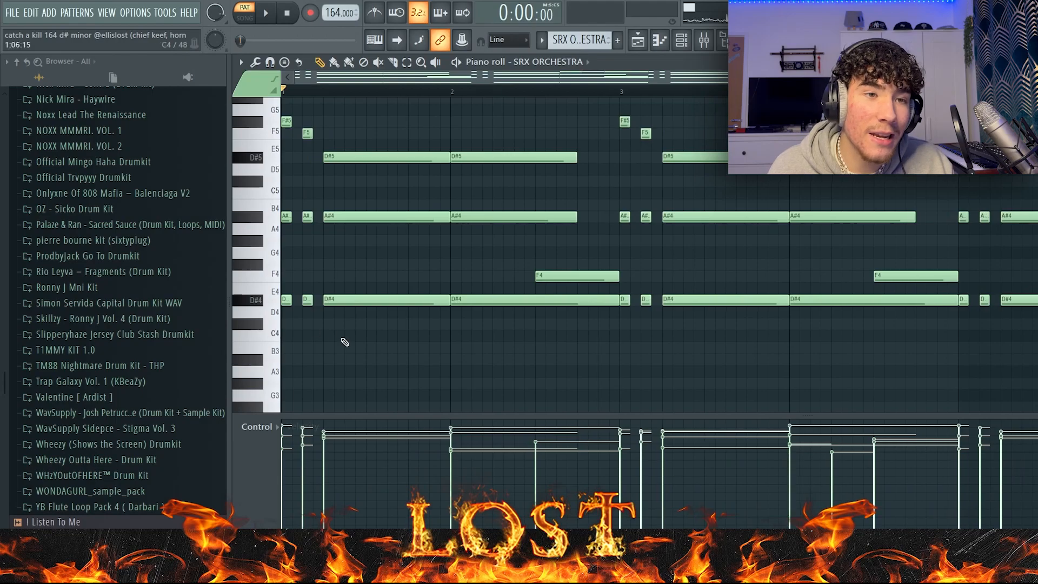
pyautogui.moveTo(349, 332); pyautogui.dragTo(312, 287)
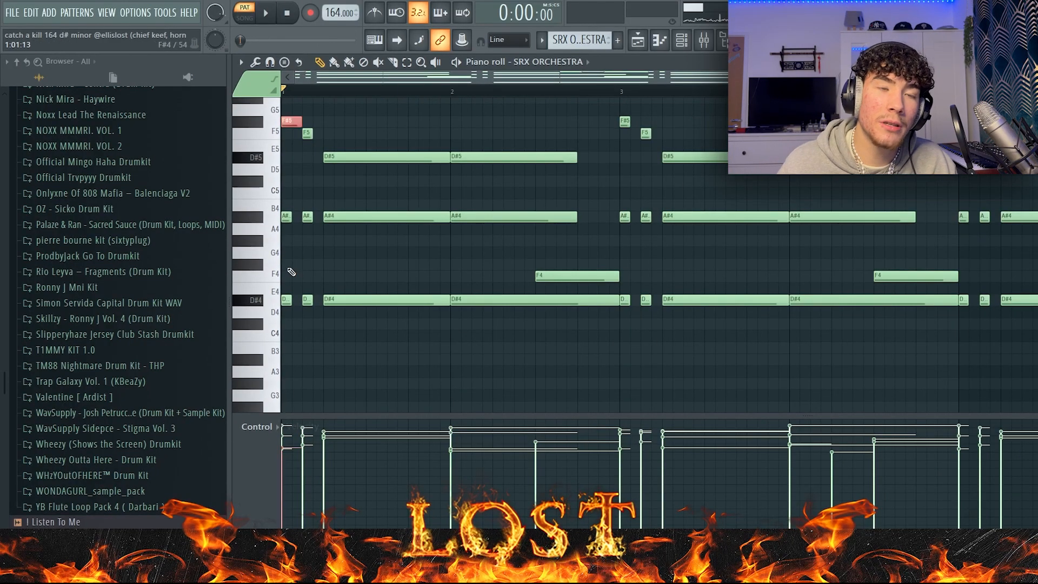
pyautogui.moveTo(341, 135); pyautogui.dragTo(341, 228)
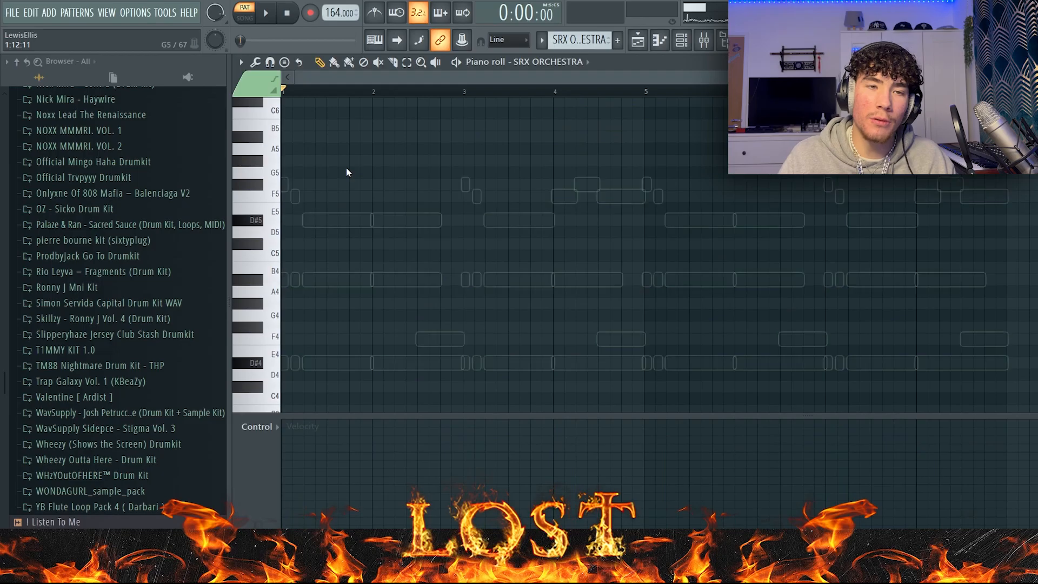
pyautogui.click(241, 63)
pyautogui.moveTo(256, 126)
pyautogui.moveTo(440, 310)
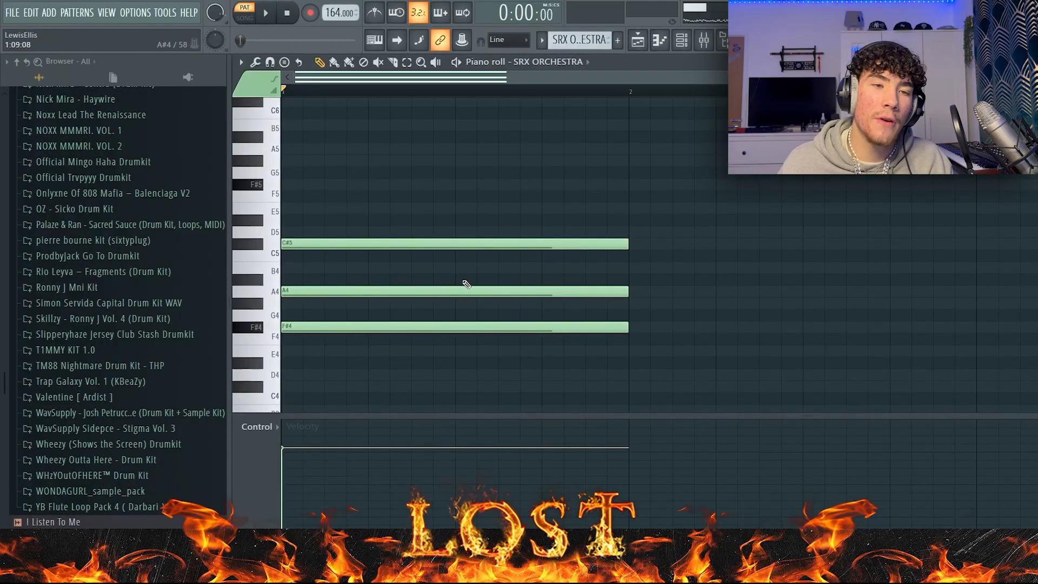
# Raise the chord's middle note one octave to A5 and play the chord.
pyautogui.click(464, 286)
pyautogui.hotkey('ctrl', 'Up')
pyautogui.hotkey('ctrl', 'd')
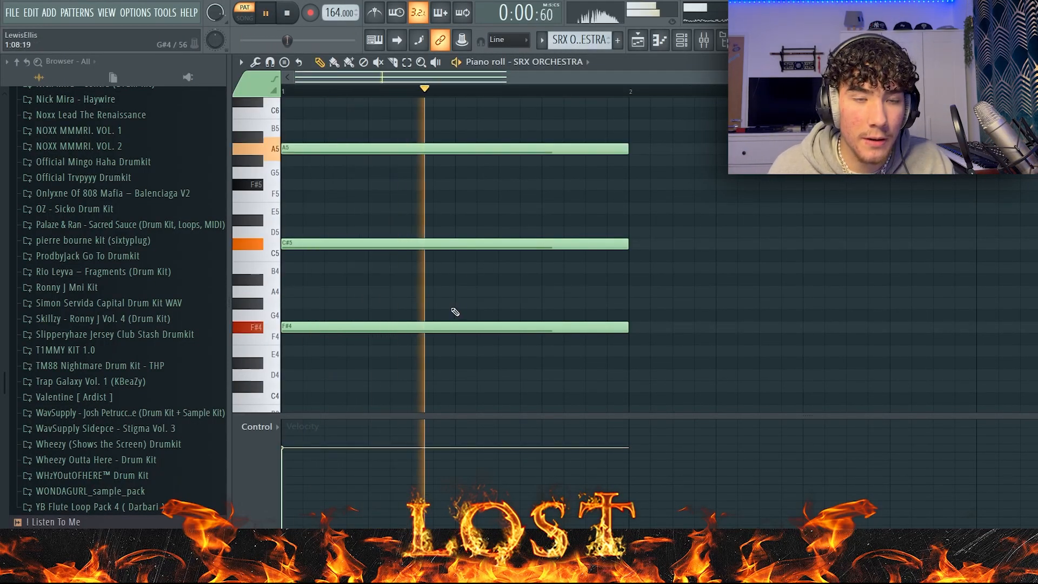
pyautogui.press('space')
# Try adding a one-bar G#5 note directly below the chord's A5.
pyautogui.moveTo(351, 200)
pyautogui.mouseDown()
pyautogui.moveTo(316, 132)
pyautogui.moveTo(295, 160)
pyautogui.mouseUp()
pyautogui.hotkey('ctrl', 'd')
pyautogui.keyDown('ctrl'); pyautogui.click(320, 160); pyautogui.keyUp('ctrl')
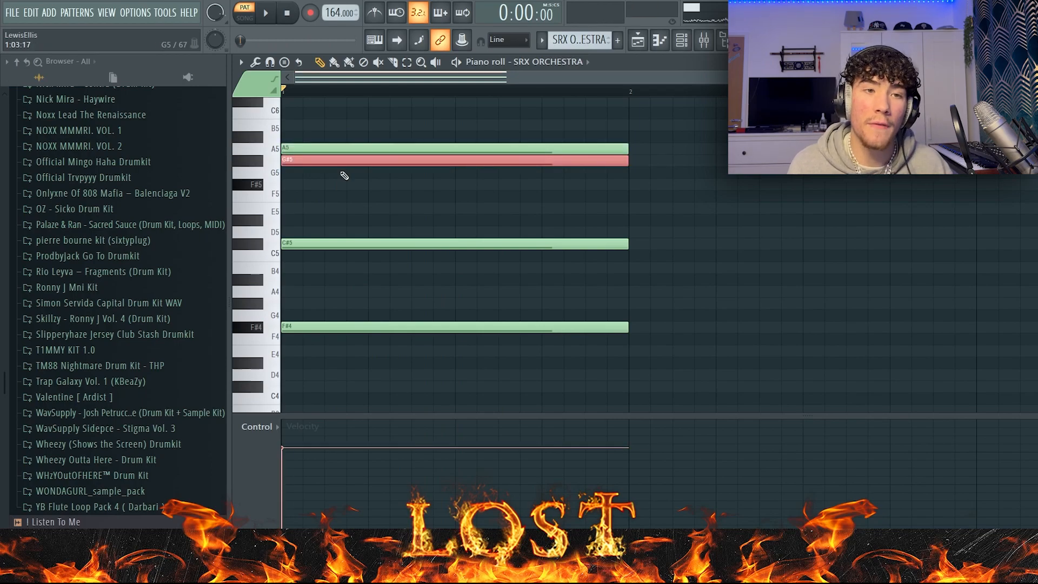
# Duplicate the whole chord into bar 2 and lower its top note to G#5 in both bars.
pyautogui.hotkey('ctrl', 'a')
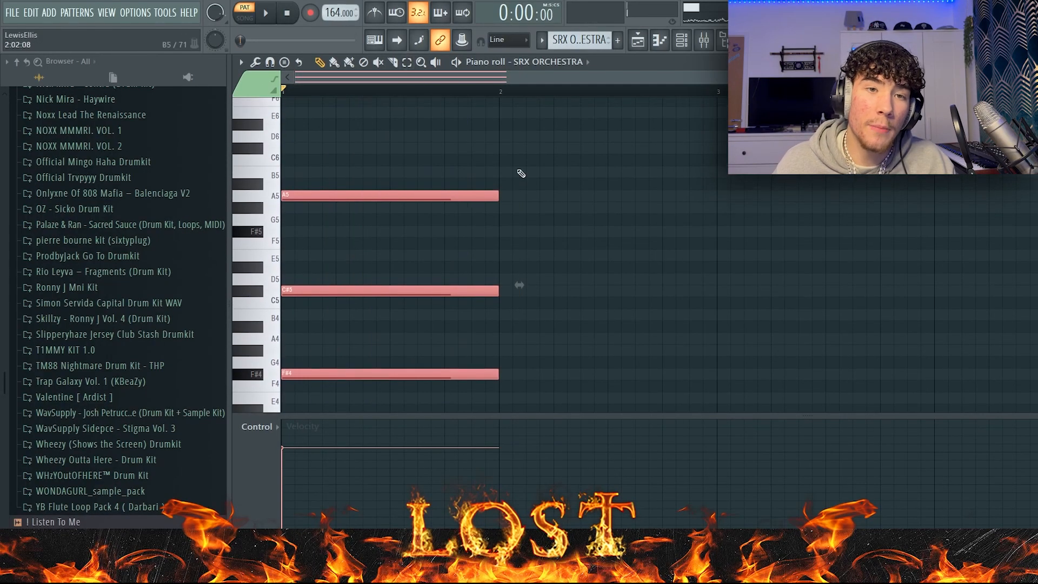
pyautogui.hotkey('ctrl', 'b')
pyautogui.press('space')
pyautogui.rightClick(574, 151)
pyautogui.press('space')
pyautogui.press('space')
pyautogui.moveTo(584, 155); pyautogui.dragTo(584, 213)
pyautogui.hotkey('shift', 'Down')
pyautogui.hotkey('ctrl', 'd')
pyautogui.press('space')
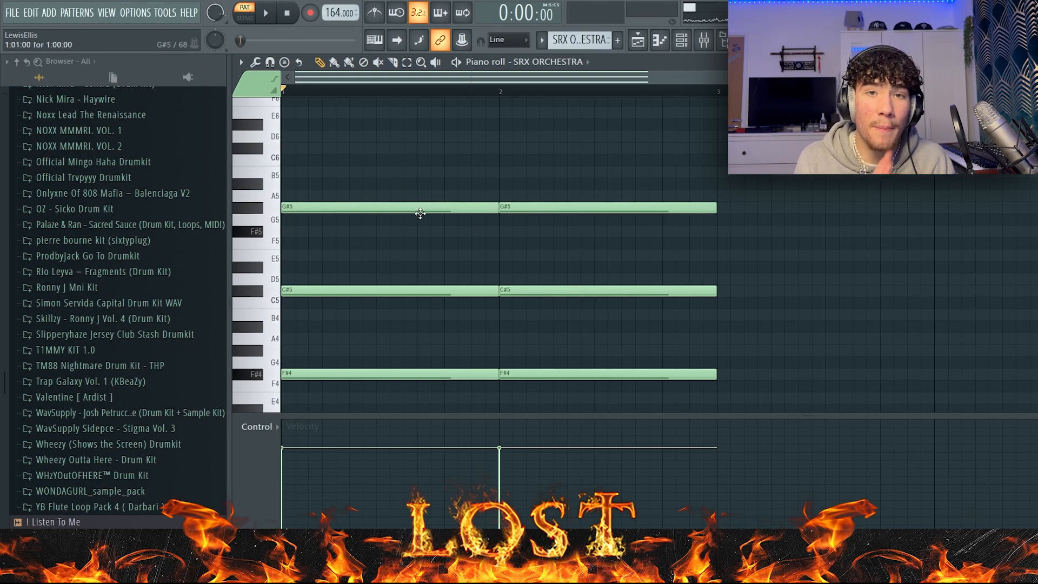
# Shorten the first chord to three beats with F#5 on top, and add two short chords topped by G#5 and A5 before bar 2.
pyautogui.moveTo(420, 381); pyautogui.dragTo(498, 204)
pyautogui.moveTo(453, 213); pyautogui.dragTo(439, 213)
pyautogui.moveTo(404, 208); pyautogui.dragTo(403, 232)
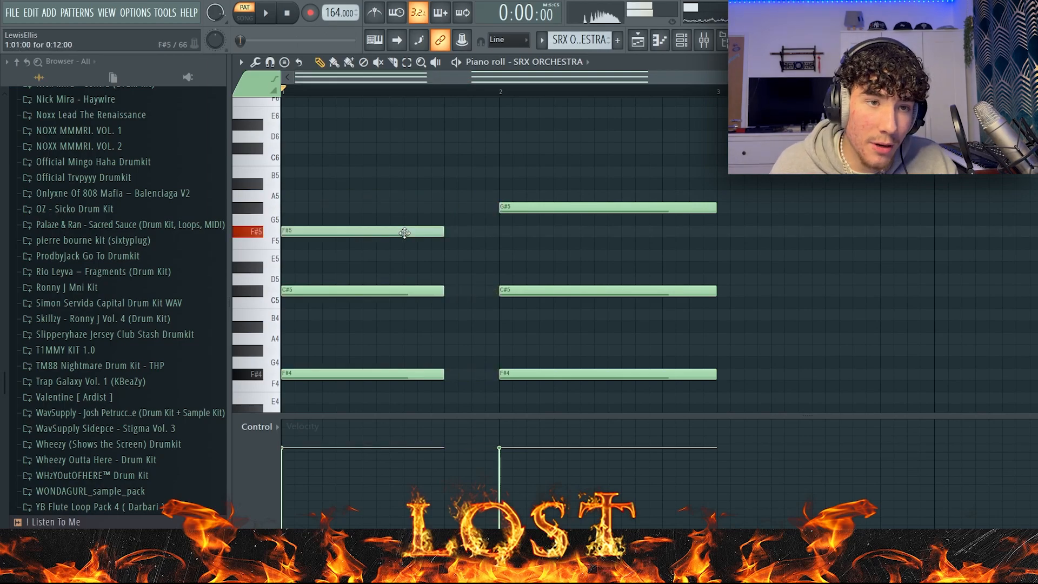
pyautogui.press('space')
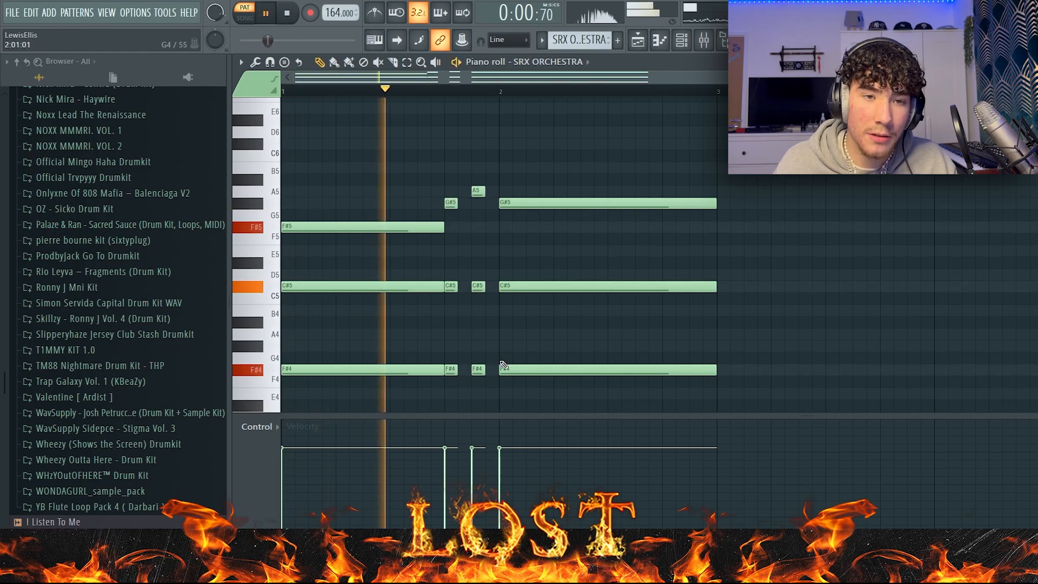
# Raise the C#5 in the long bar 2 chord to D5 and play the pattern.
pyautogui.press('space')
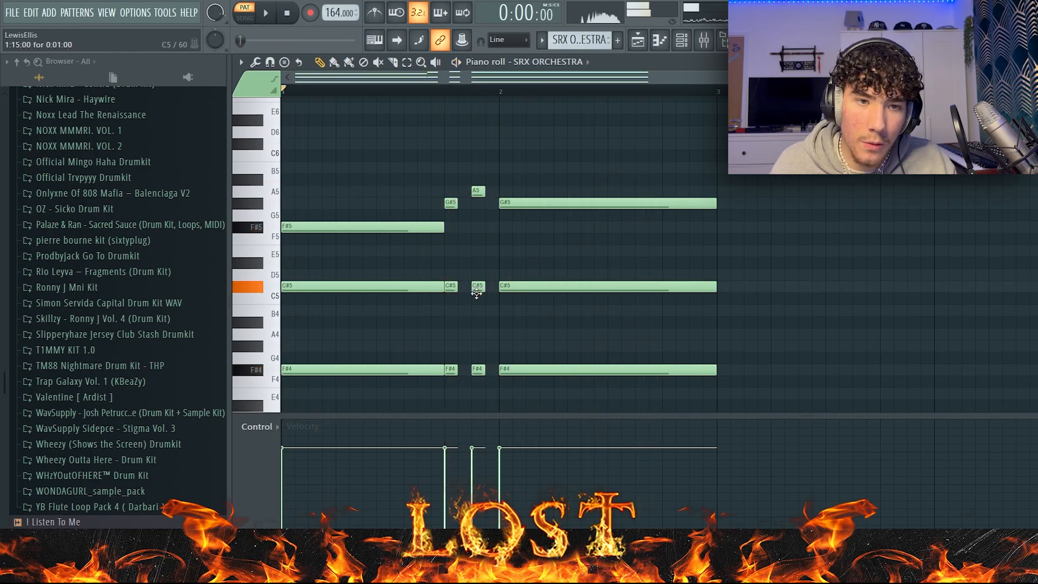
pyautogui.moveTo(540, 287); pyautogui.dragTo(540, 275)
pyautogui.press('space')
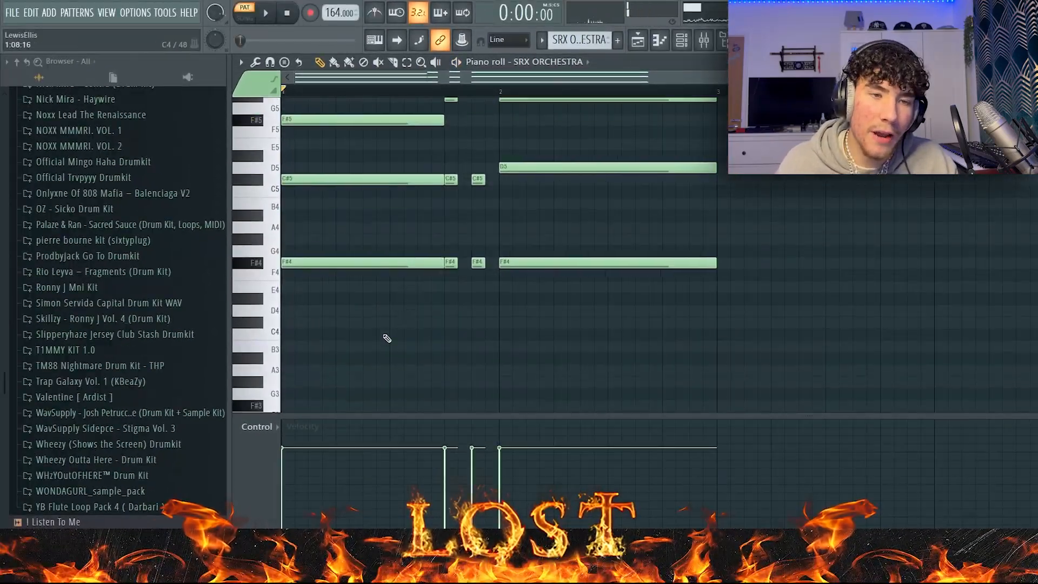
# Add F#3 bass notes under the long chords and an A3 at the end of bar 2, and repeat the pattern over bars 3 and 4.
pyautogui.scroll(-3, 386, 338)
pyautogui.moveTo(302, 297); pyautogui.dragTo(285, 287)
pyautogui.moveTo(369, 287); pyautogui.dragTo(369, 312)
pyautogui.press('space')
pyautogui.click(514, 300)
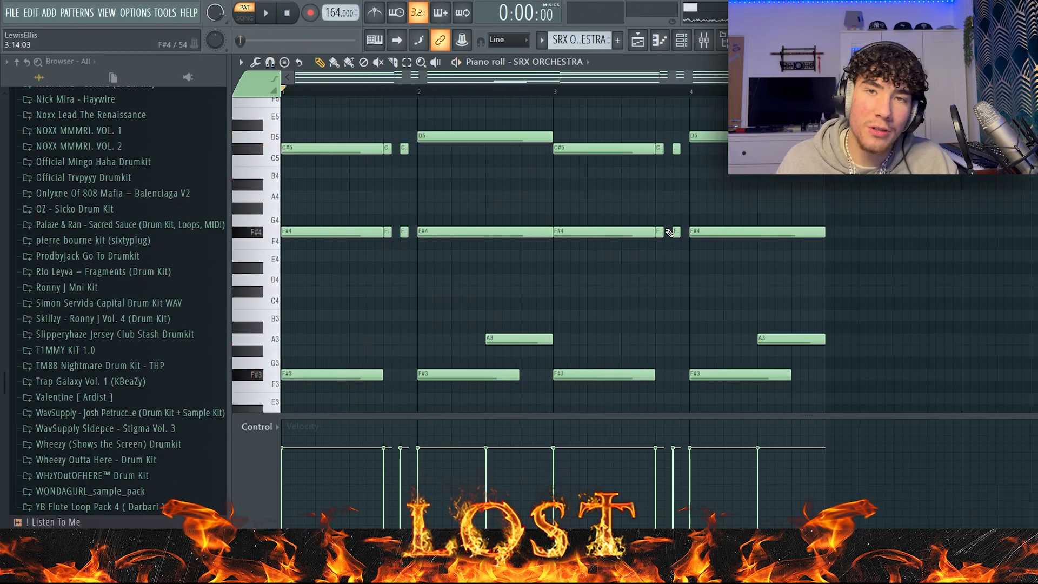
pyautogui.scroll(2, 669, 233)
pyautogui.hotkey('shift', 'Down')
pyautogui.hotkey('shift', 'Down')
pyautogui.press('space')
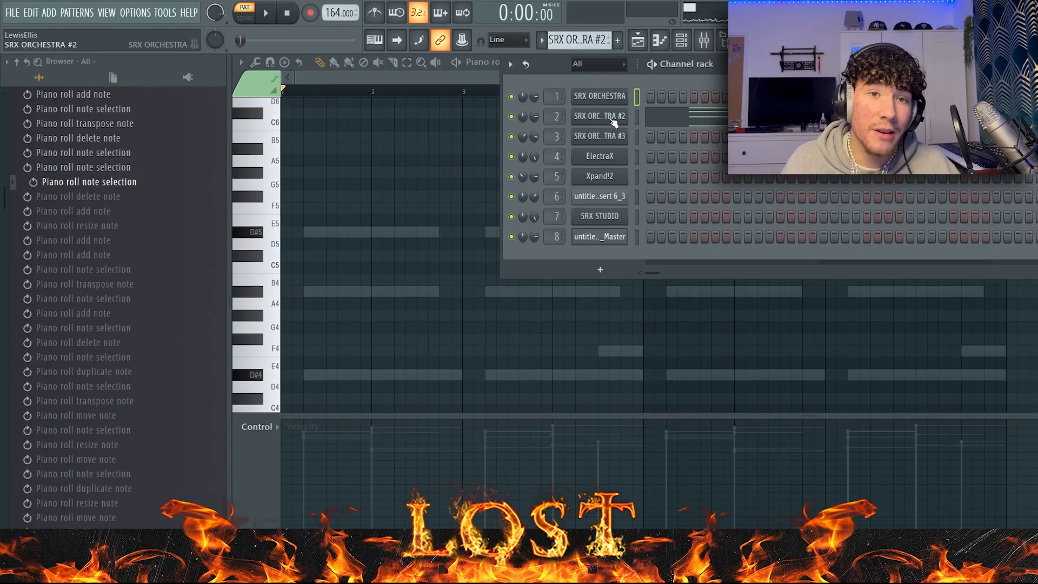
# Open and play the SRX ORCHESTRA #2 notes, and play tracks 1 and 2 together in the playlist.
pyautogui.click(611, 116)
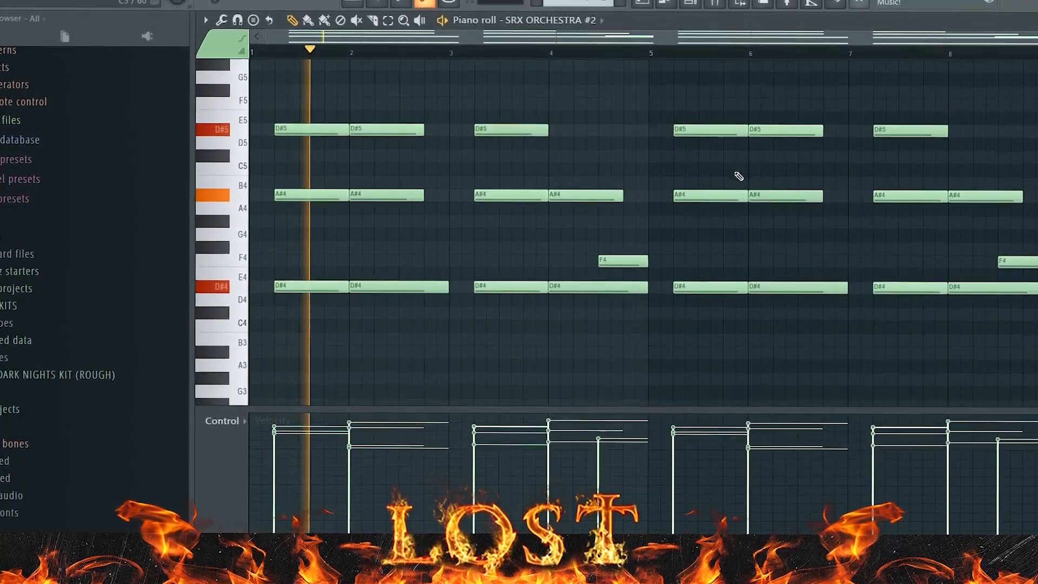
pyautogui.scroll(-2, 740, 177)
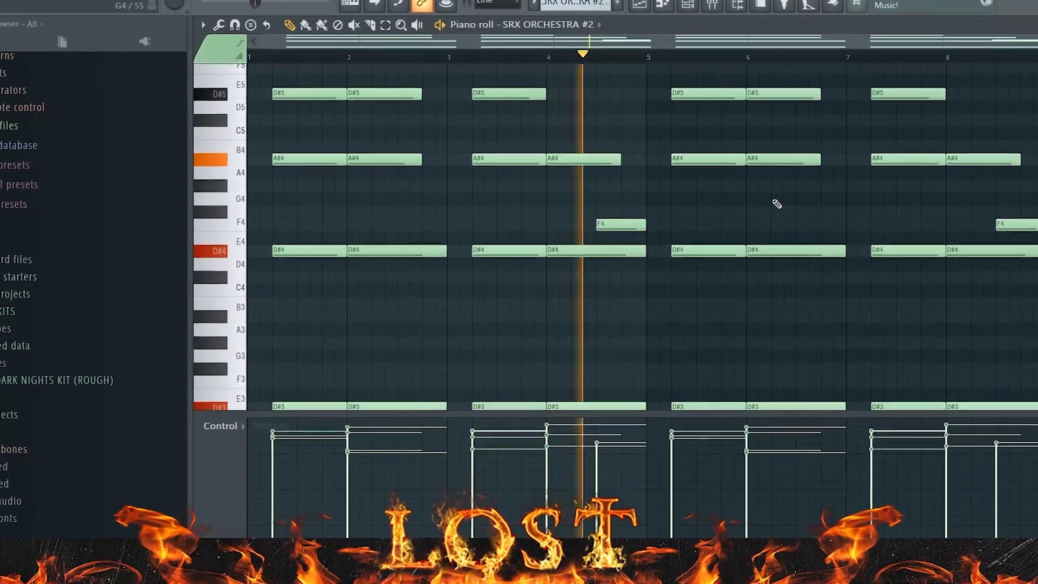
pyautogui.press('space')
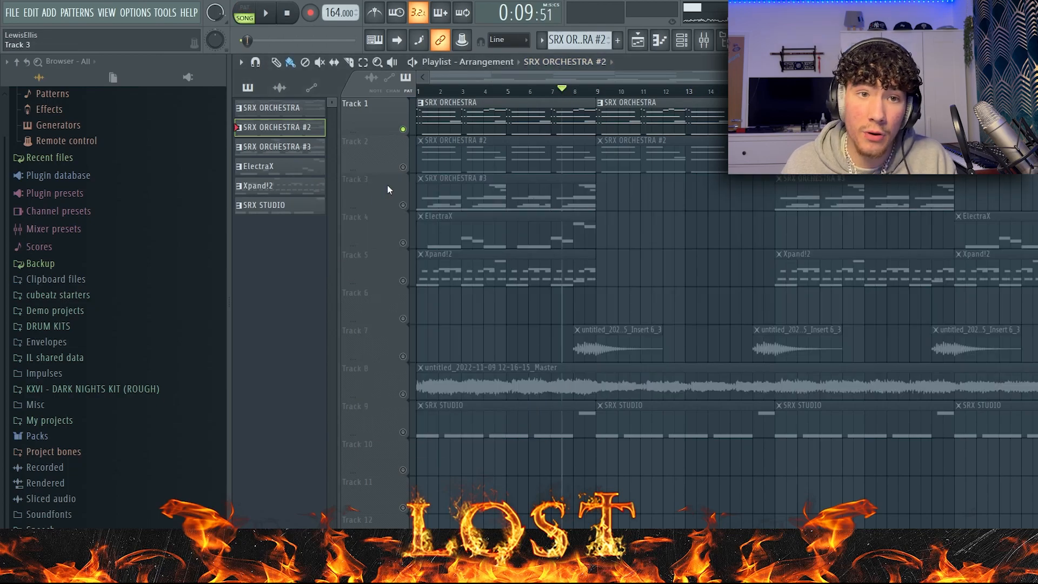
pyautogui.scroll(-2, 450, 237)
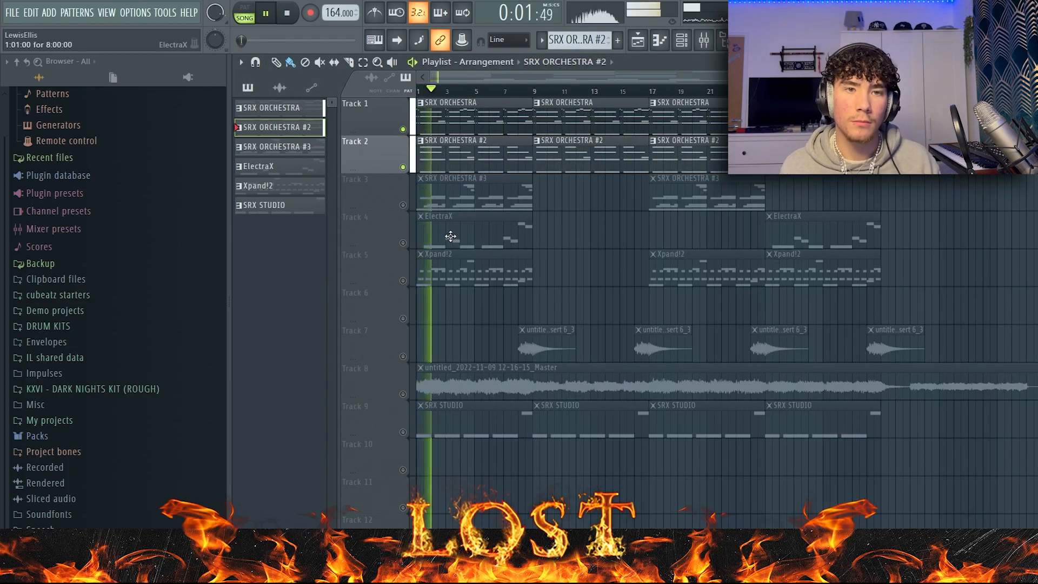
pyautogui.press('space')
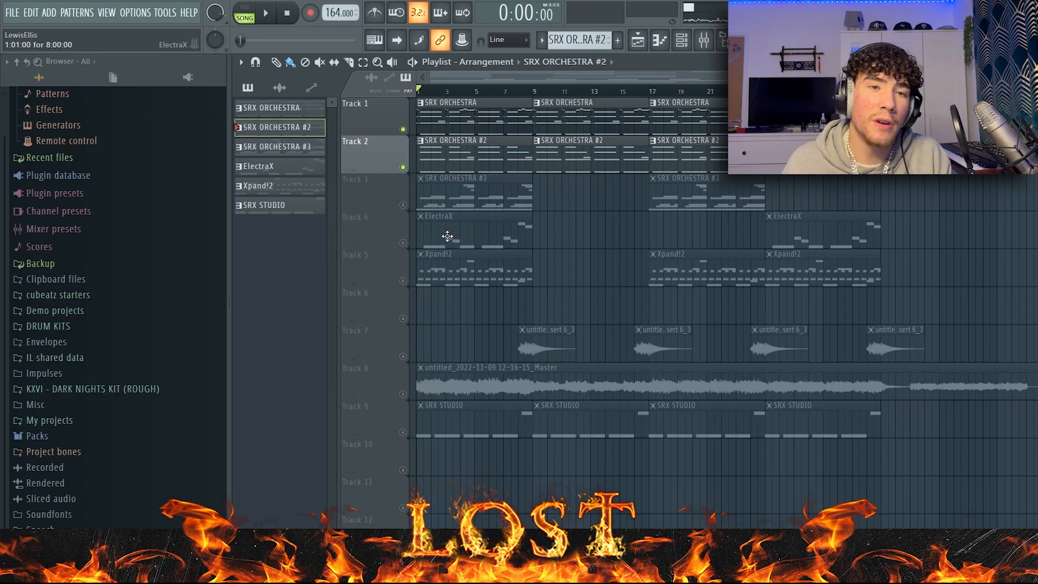
# Unmute track 3 in the playlist and open its SRX ORCHESTRA #3 pattern to play it.
pyautogui.click(403, 205)
pyautogui.doubleClick(457, 202)
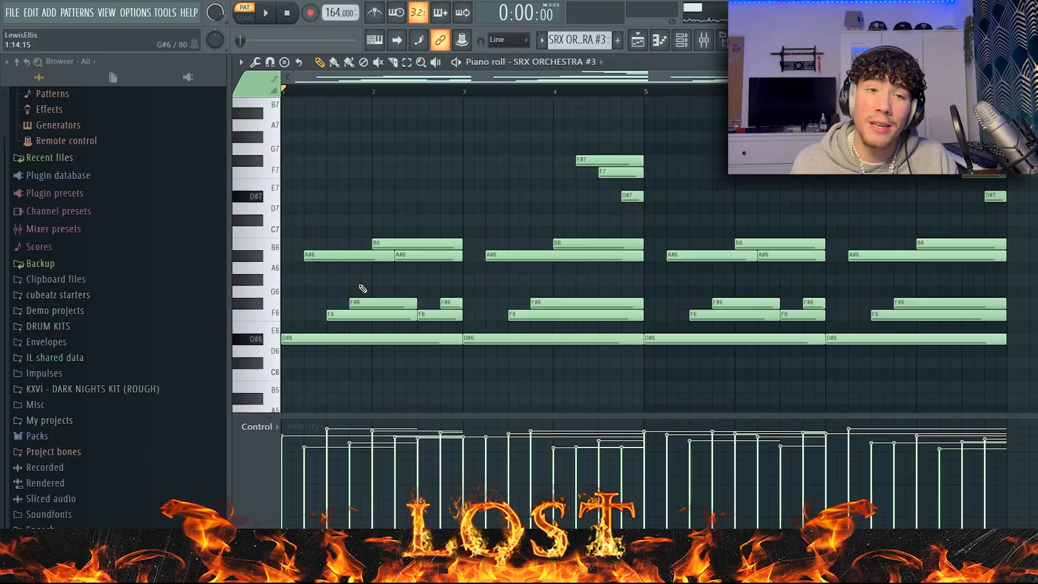
pyautogui.press('space')
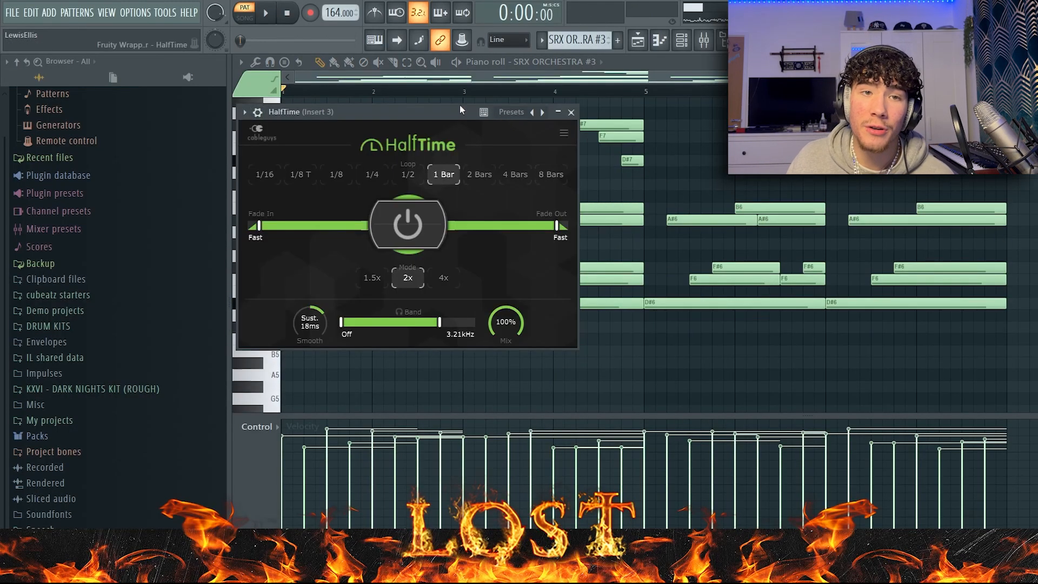
# Set the upper band limit of the HalfTime effect to 3.67 kHz and play SRX ORCHESTRA #3 with it.
pyautogui.moveTo(459, 110); pyautogui.dragTo(971, 149)
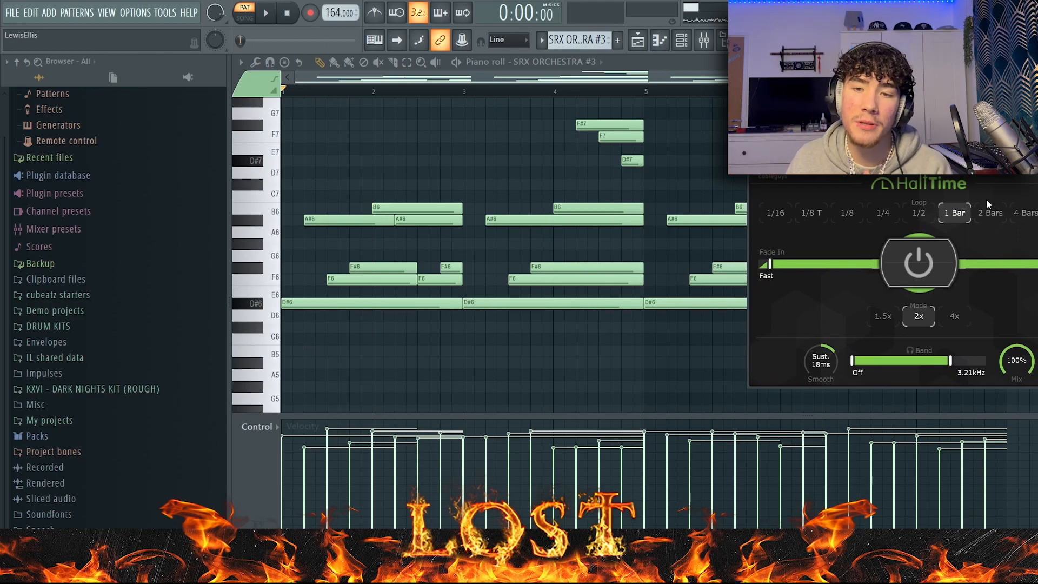
pyautogui.moveTo(956, 365)
pyautogui.mouseDown()
pyautogui.moveTo(985, 361)
pyautogui.moveTo(954, 360)
pyautogui.mouseUp()
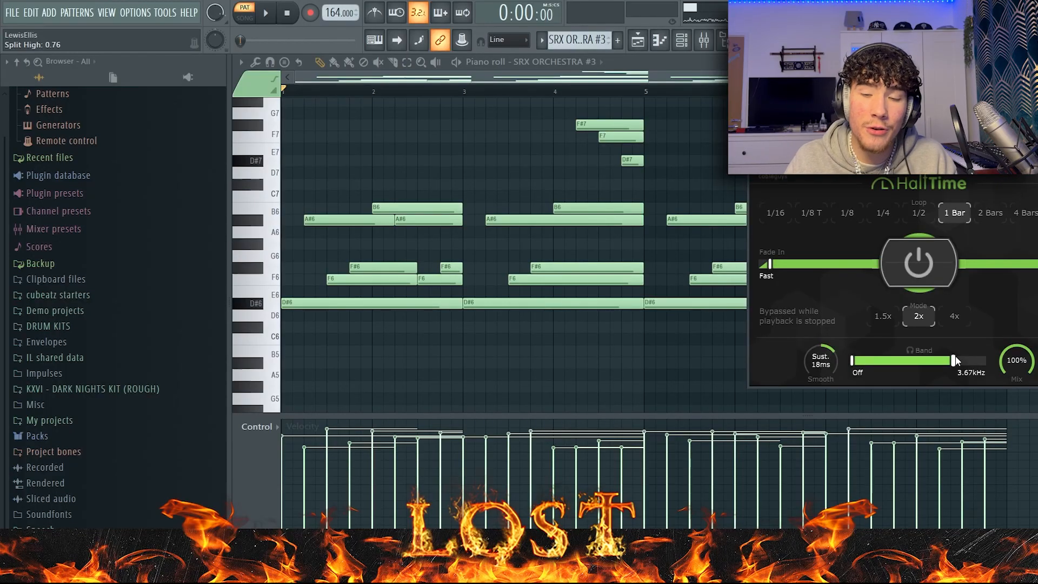
pyautogui.press('space')
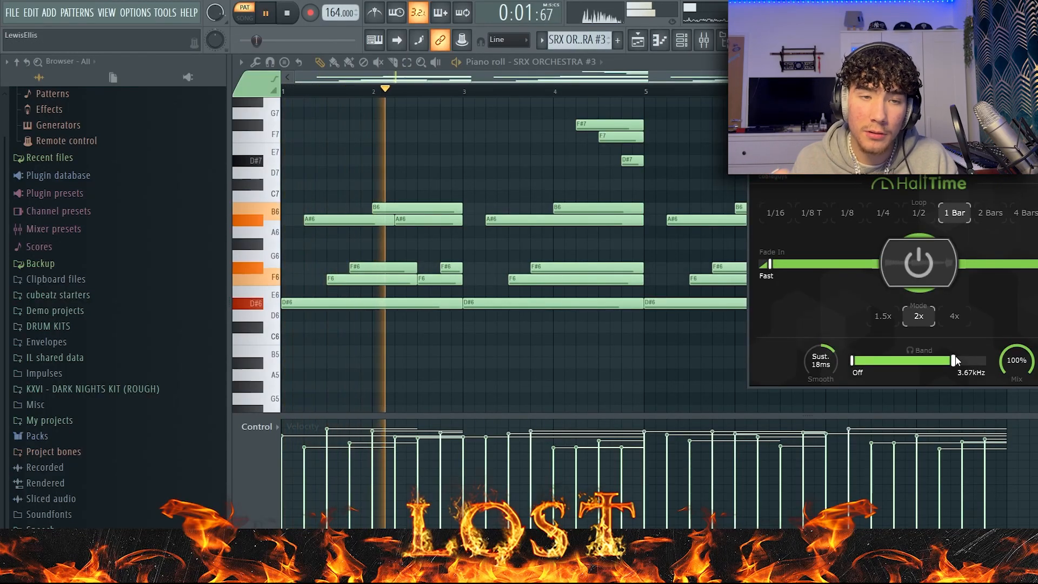
pyautogui.press('space')
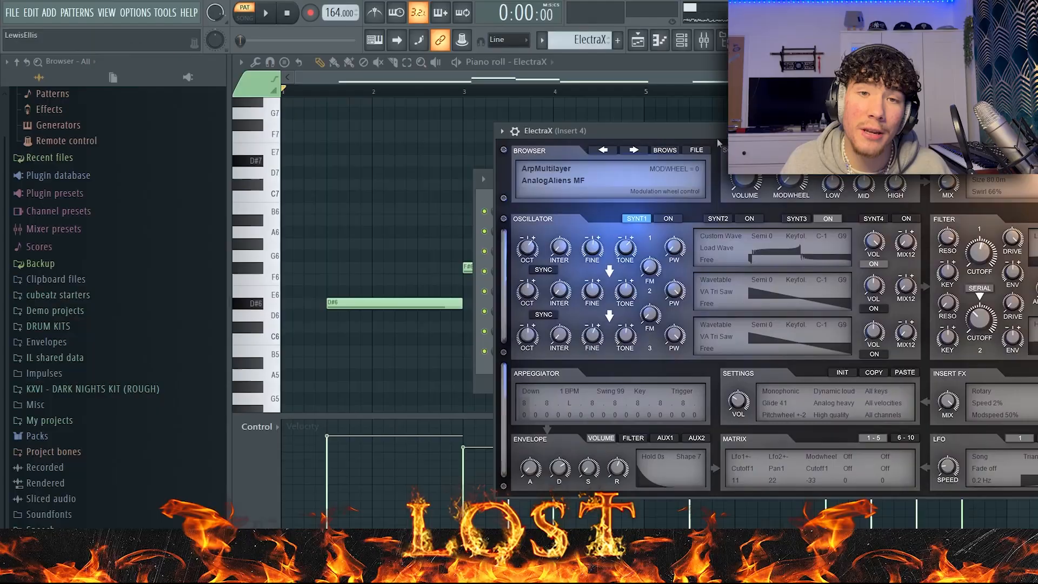
# Play the ElectraX melody, and open and play the Xpand!2 pattern from track 5.
pyautogui.click(666, 151)
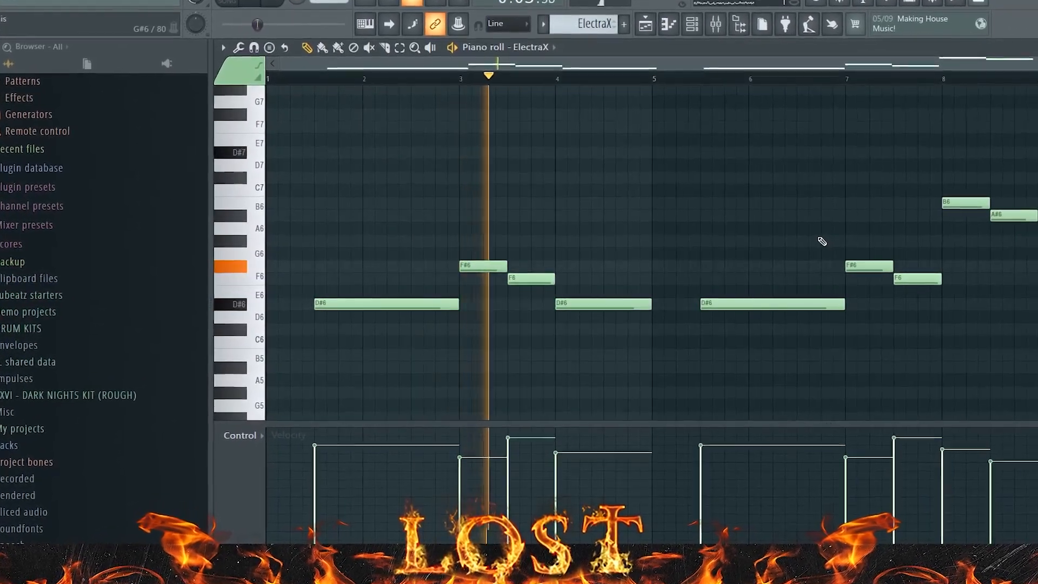
pyautogui.click(857, 71)
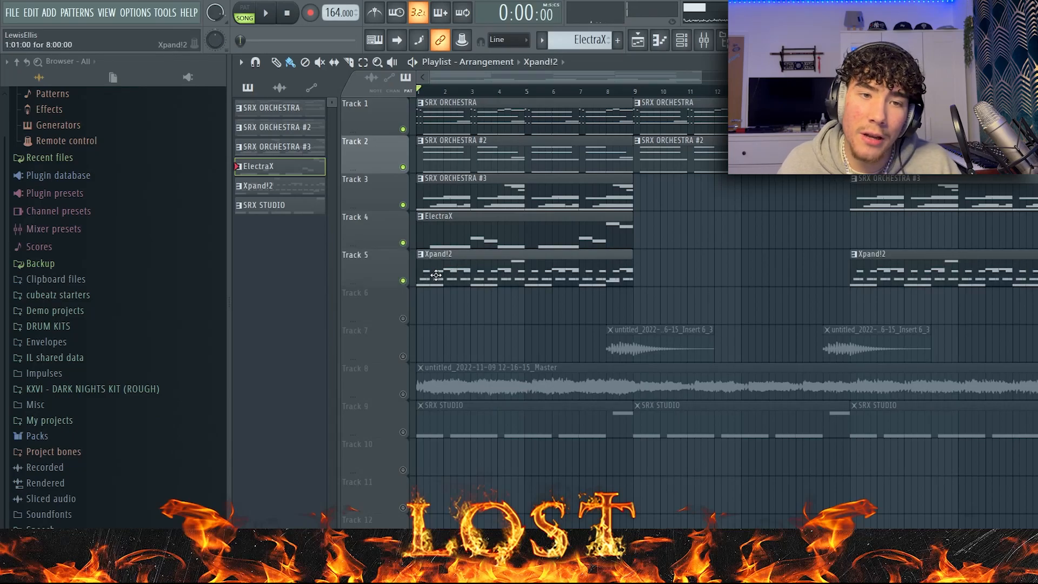
pyautogui.doubleClick(436, 276)
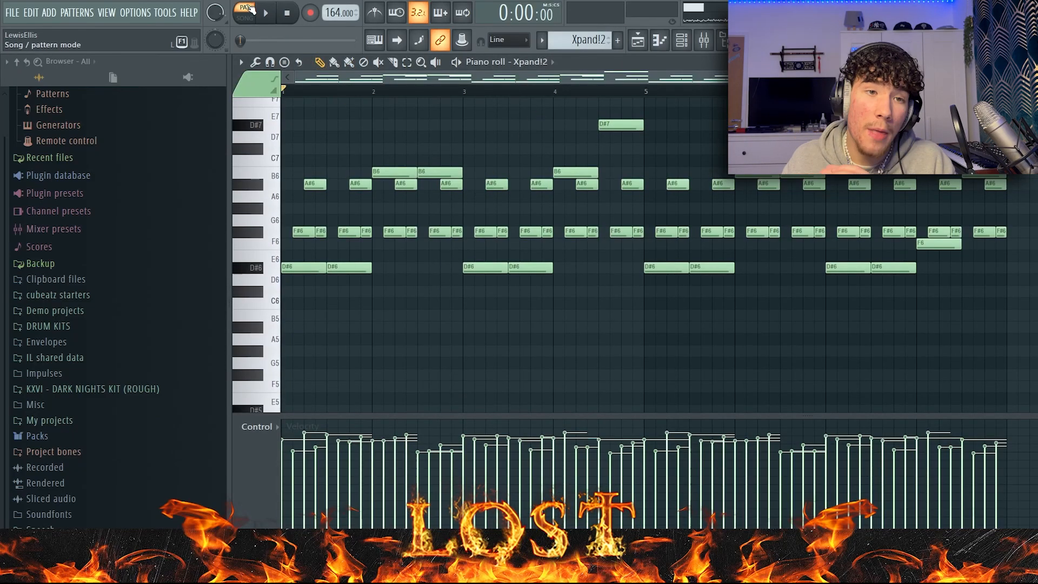
pyautogui.click(269, 13)
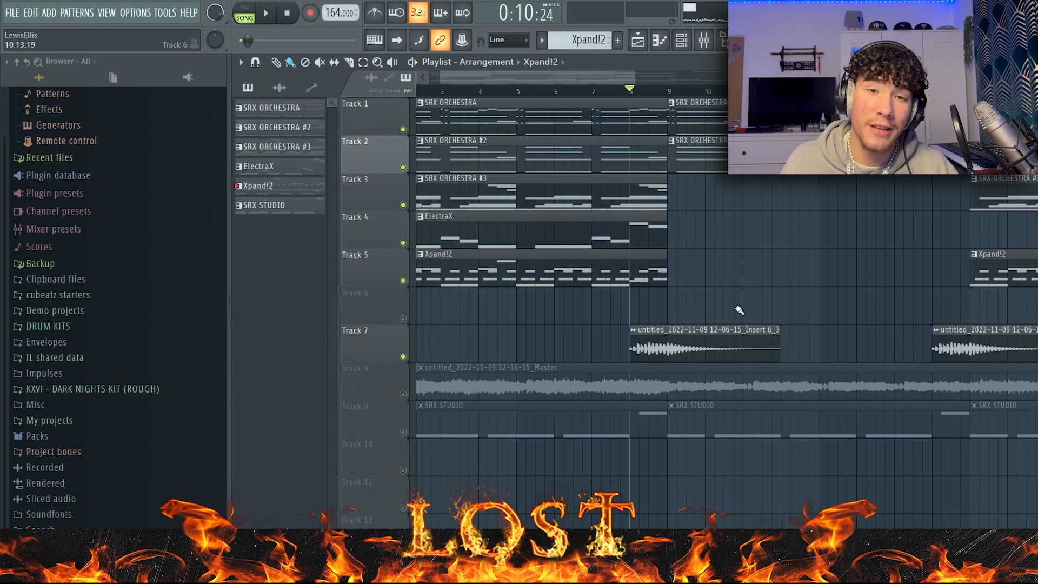
# Play the soloed audio clip on track 7 and review its Fruity Phaser and FabFilter Pro-Q 3 effects.
pyautogui.press('space')
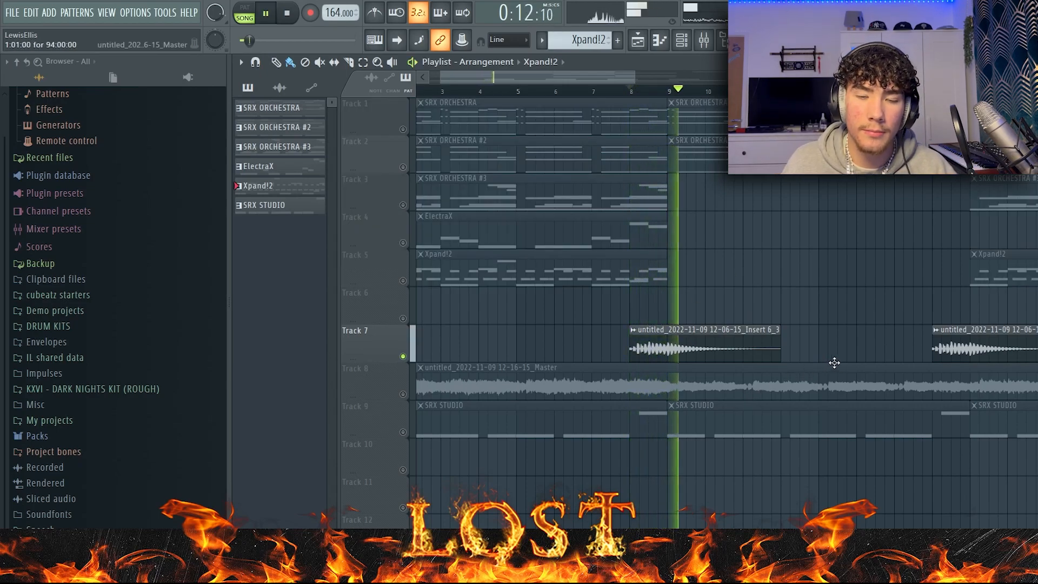
pyautogui.press('space')
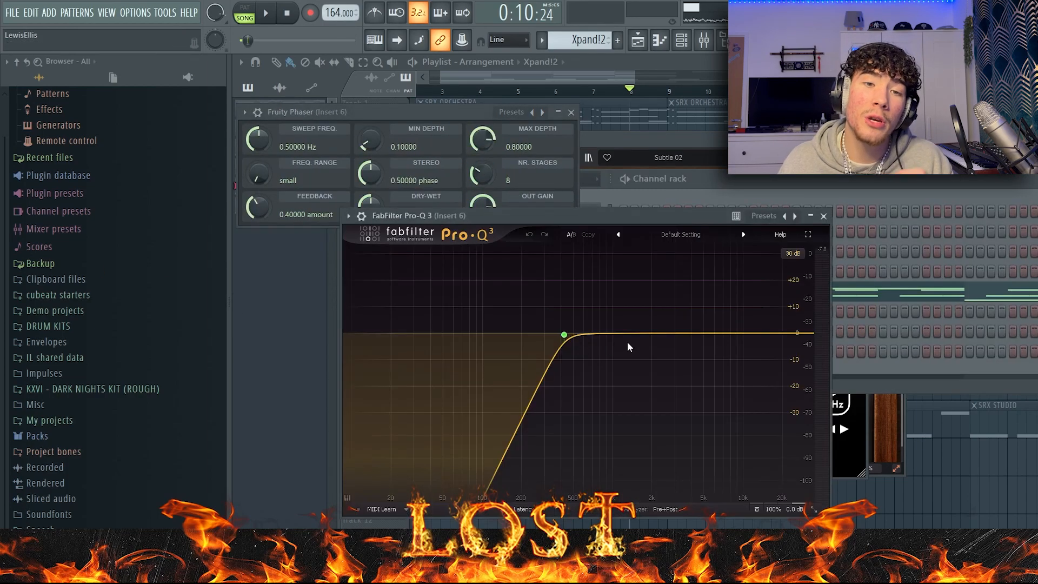
pyautogui.moveTo(627, 342); pyautogui.dragTo(268, 371)
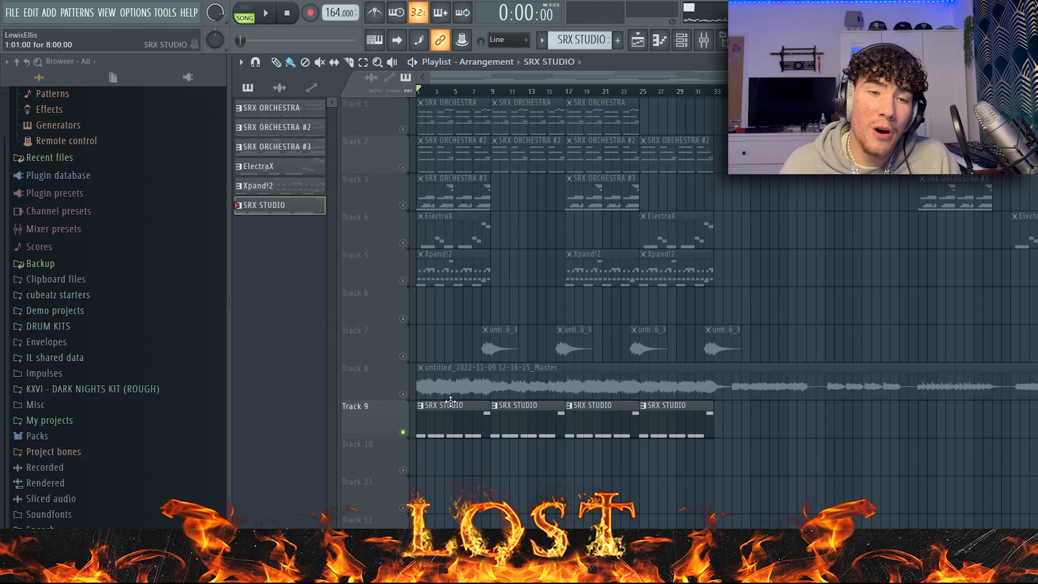
# Open the SRX STUDIO pattern from track 9 and play its bass notes.
pyautogui.doubleClick(450, 403)
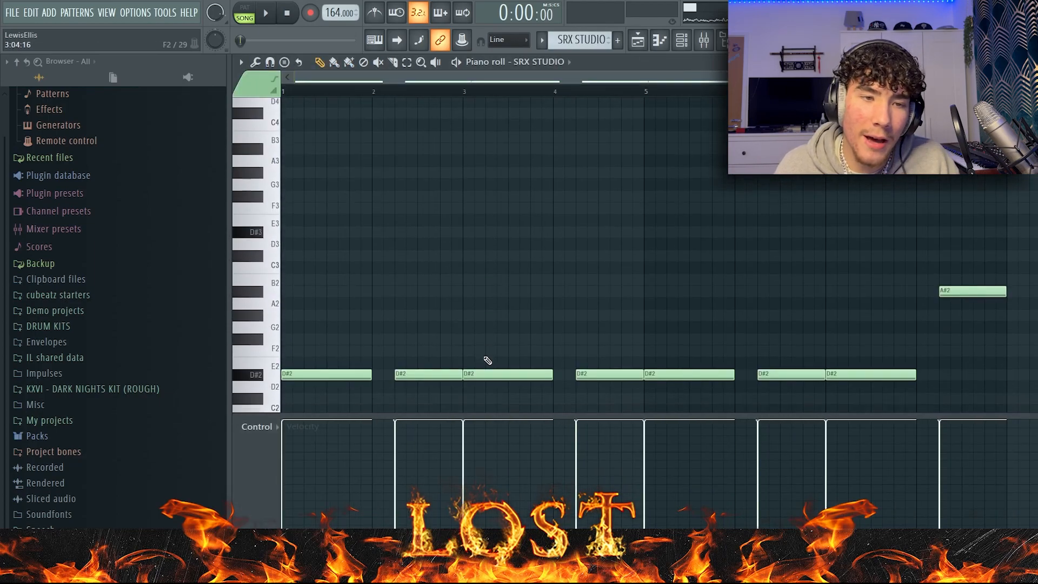
pyautogui.press('space')
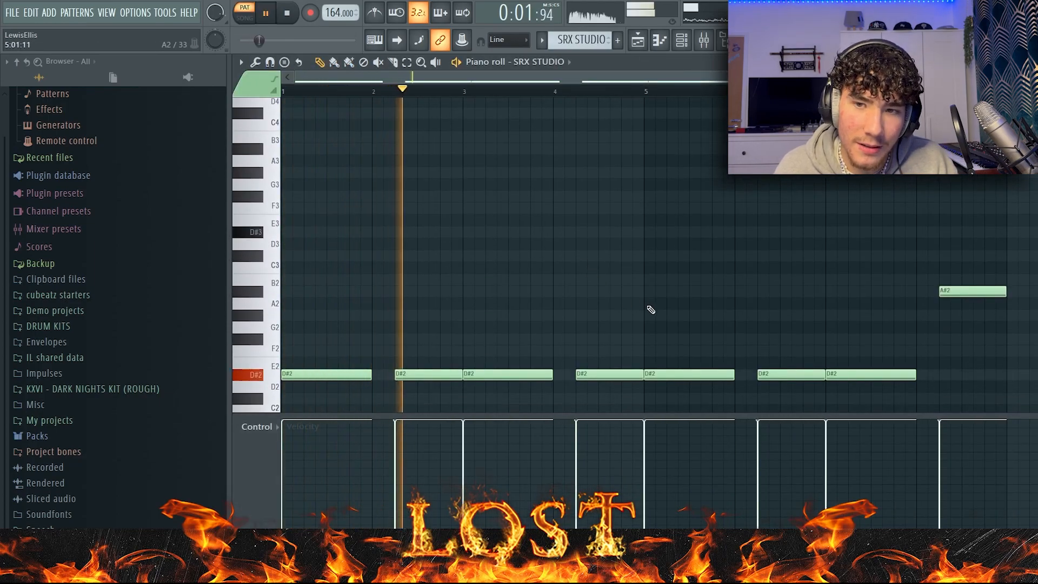
pyautogui.press('space')
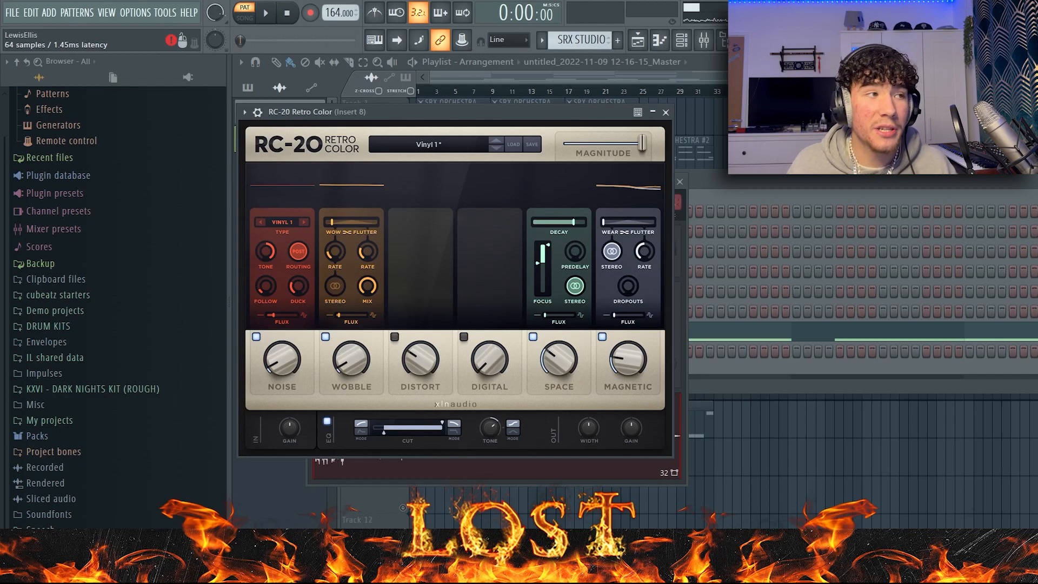
# Review the Fruity parametric EQ 2 and Virtual Mix Rack effects on the SRX STUDIO bass's mixer insert 8.
pyautogui.click(947, 130)
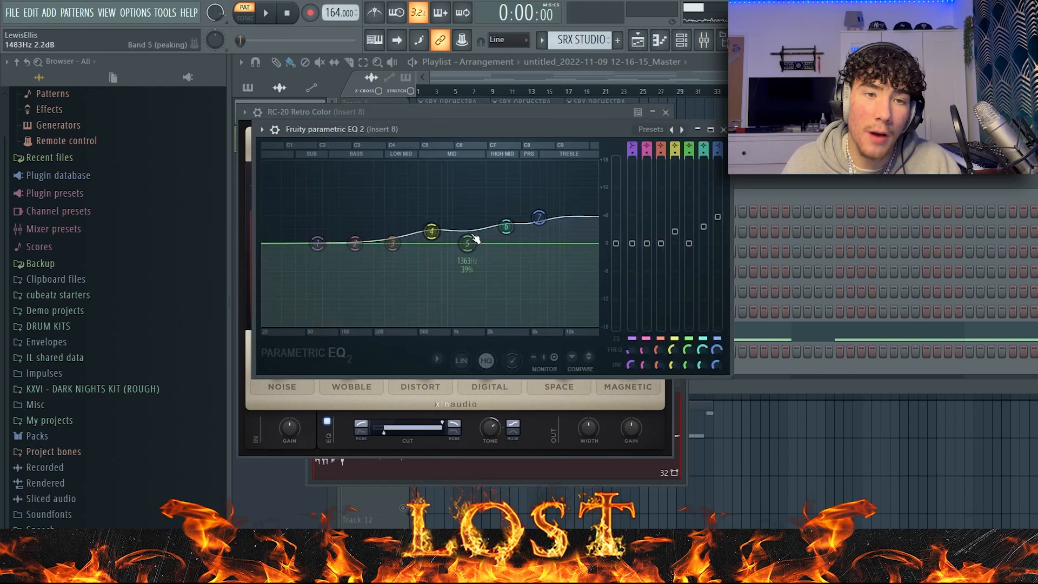
pyautogui.click(947, 145)
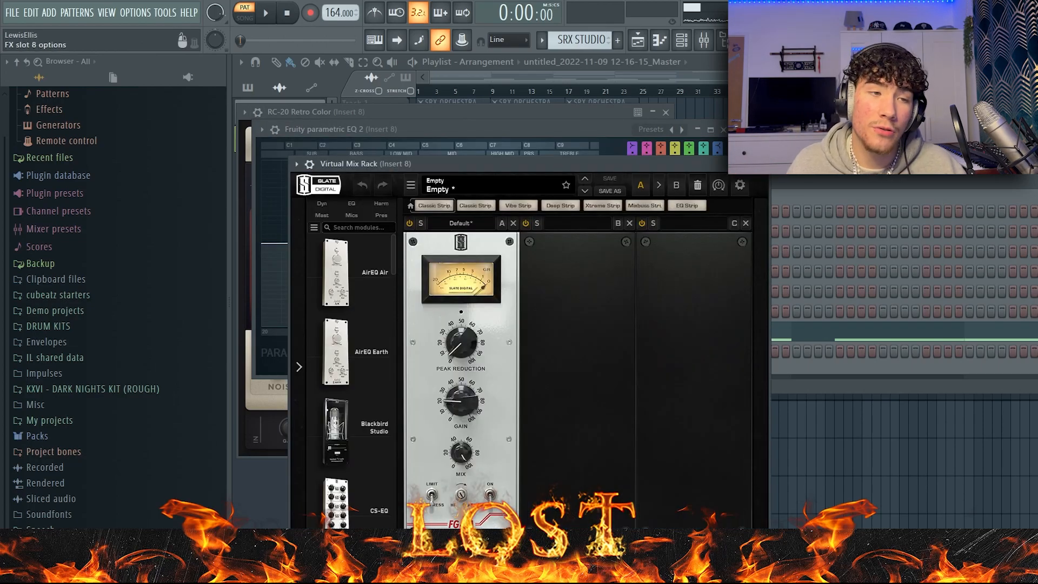
pyautogui.click(947, 162)
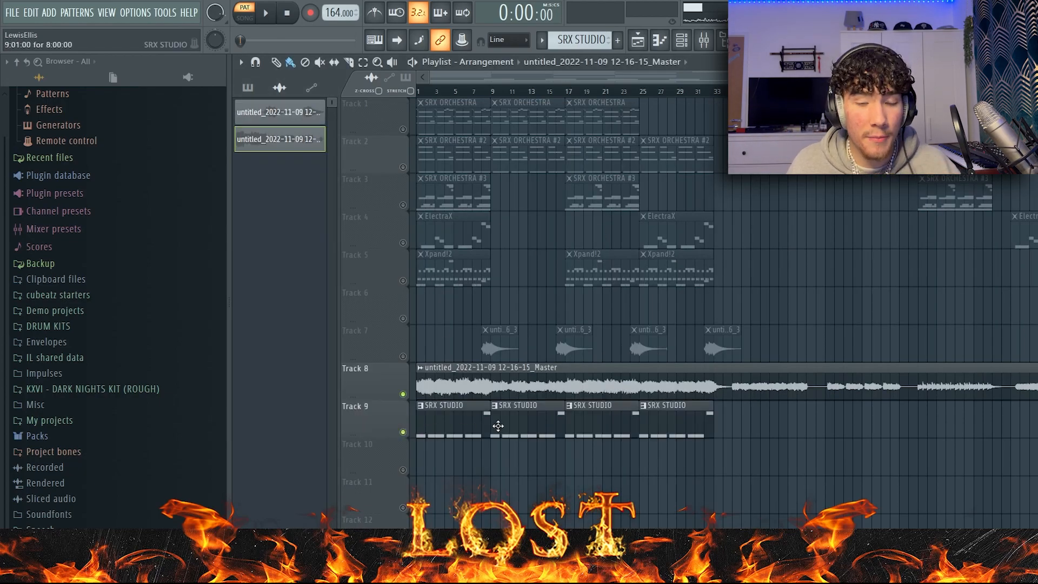
pyautogui.scroll(-1, 495, 426)
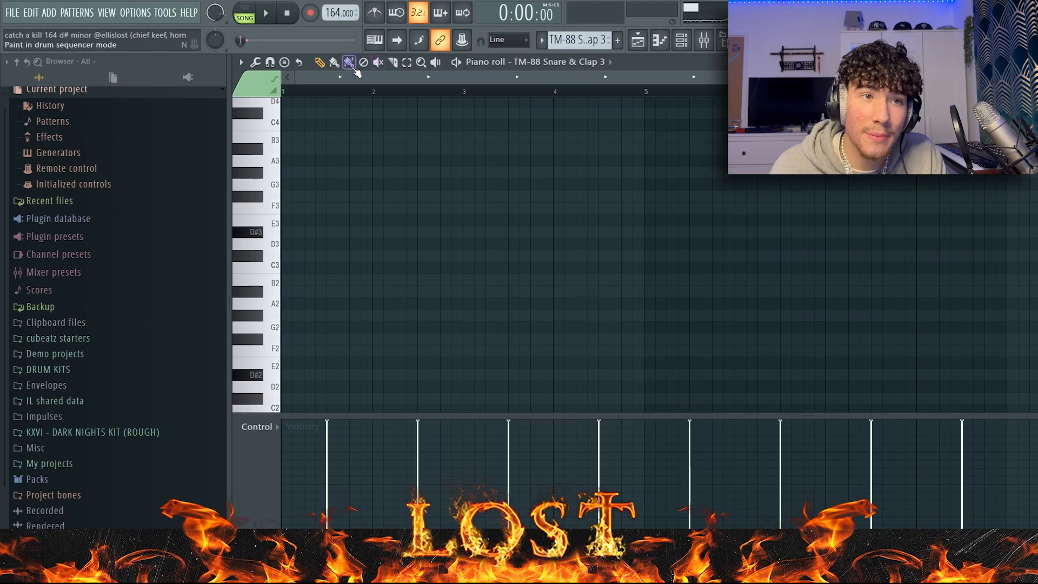
# Play the TM-88 Snare & Clap 3 pattern and examine the rolls in the Top Shelf hi-hat pattern.
pyautogui.scroll(5, 440, 303)
pyautogui.press('space')
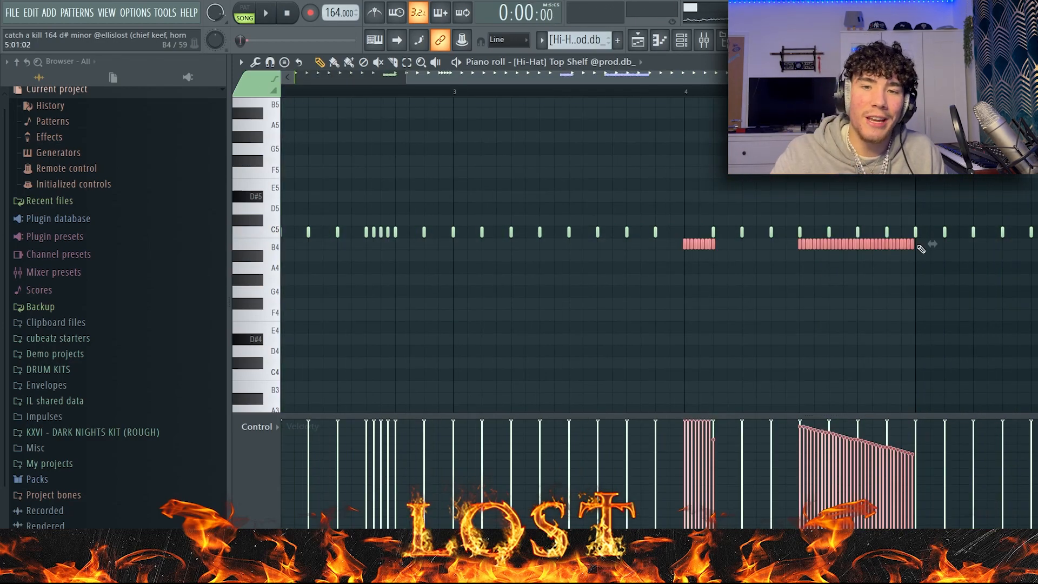
pyautogui.moveTo(806, 277); pyautogui.dragTo(909, 270)
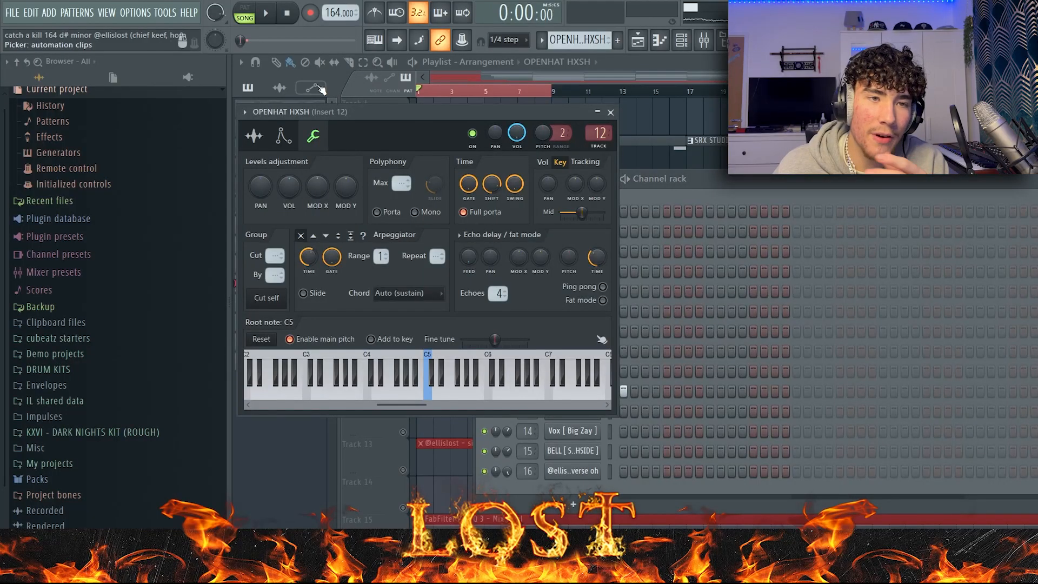
# Check the OPENHAT HXSH channel's sampler settings, and open its notes in the piano roll and play them.
pyautogui.click(314, 137)
pyautogui.click(670, 187)
pyautogui.rightClick(616, 365)
pyautogui.click(623, 373)
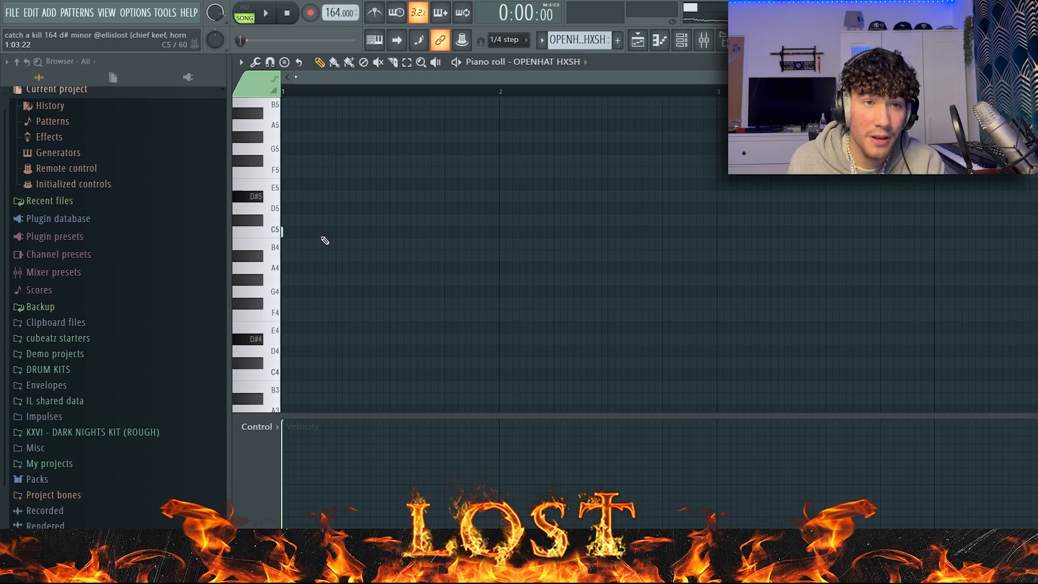
pyautogui.press('space')
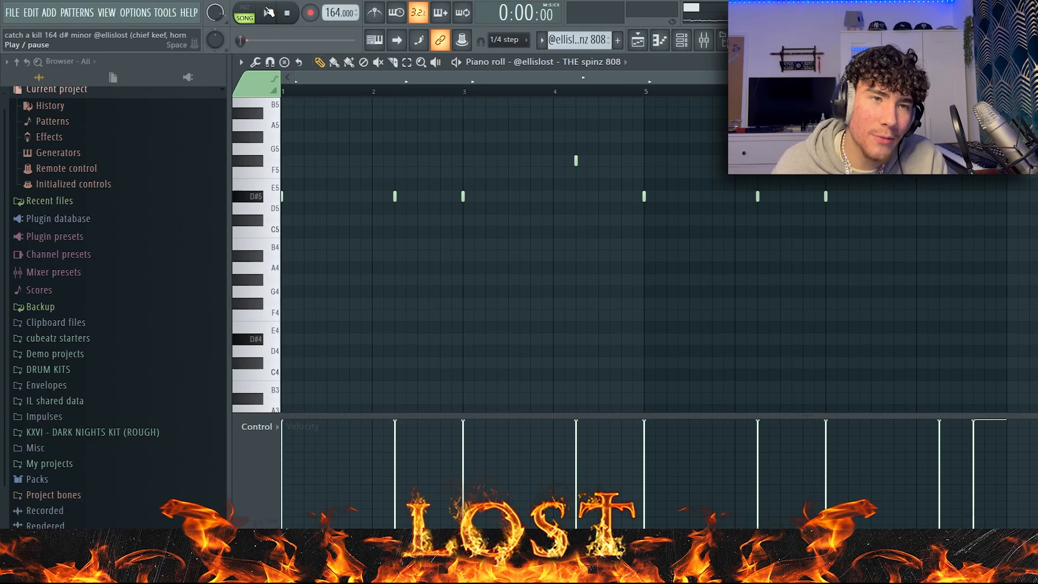
# Play THE spinz 808 pattern and the BELL [ SOUTHSIDE ] pattern together with the other drum tracks.
pyautogui.click(268, 12)
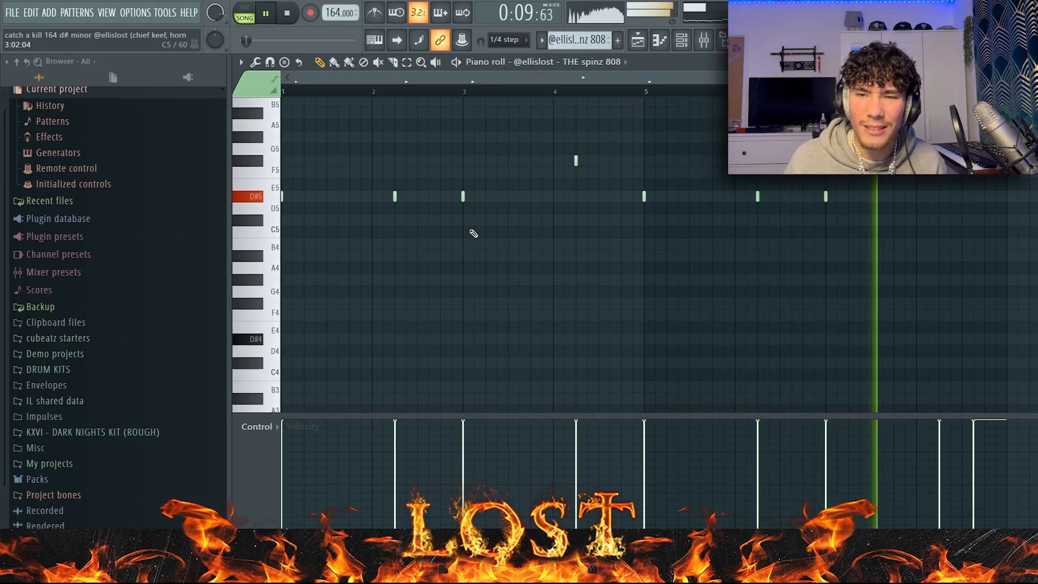
pyautogui.press('space')
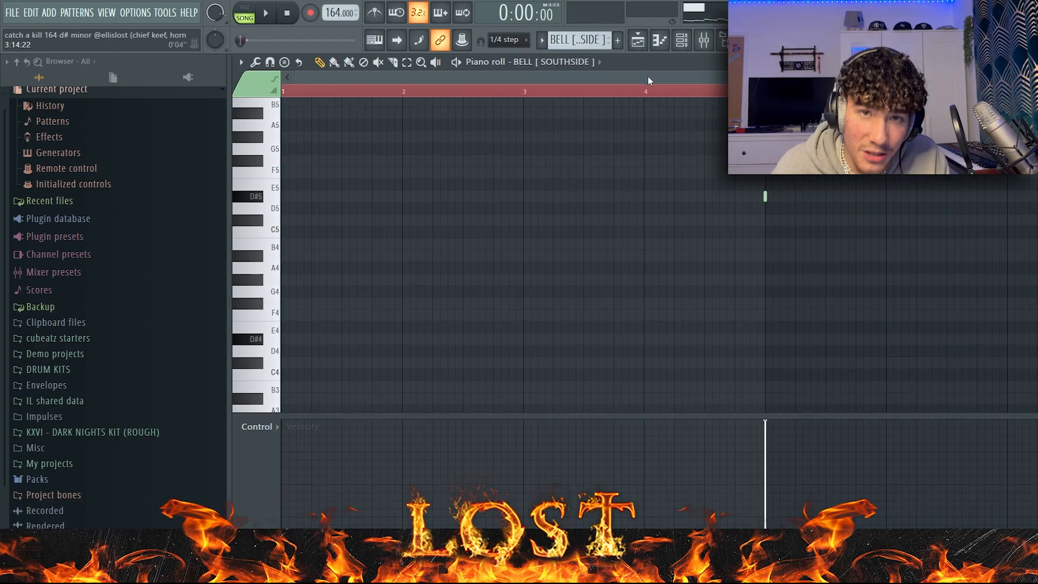
pyautogui.click(641, 80)
pyautogui.press('space')
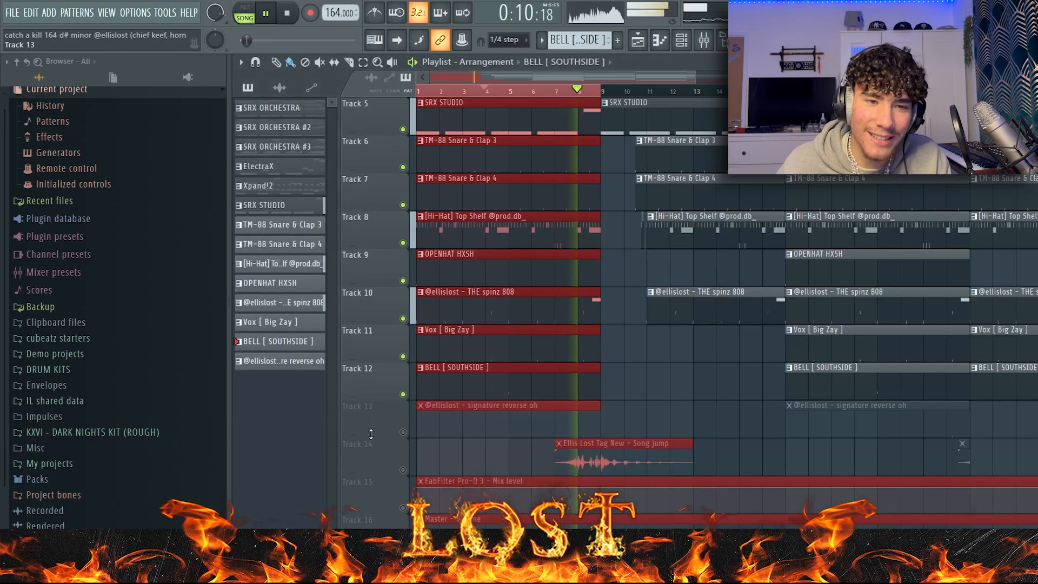
pyautogui.press('space')
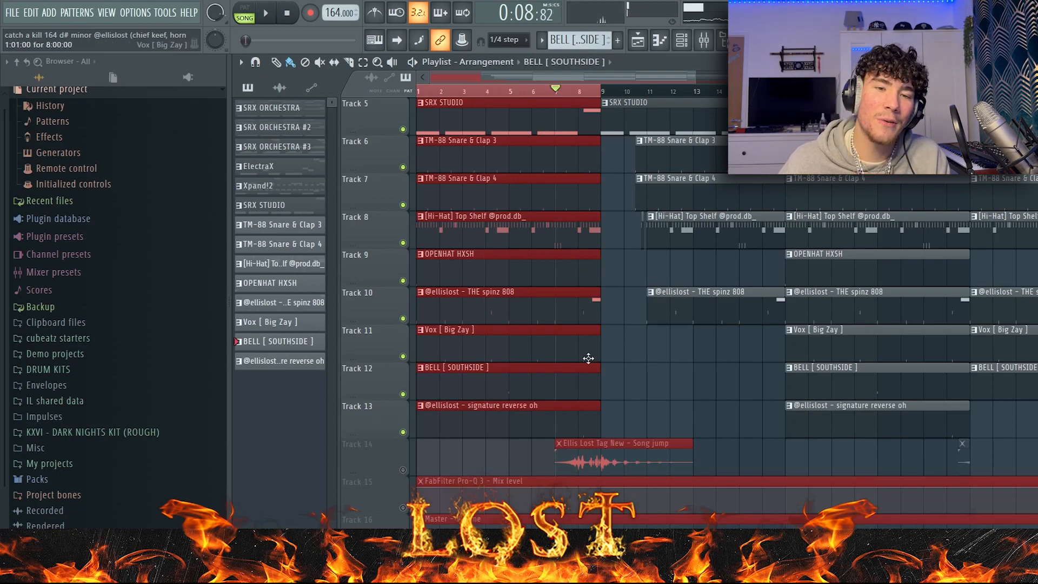
# Open the signature reverse oh pattern from track 13 and examine its note placement.
pyautogui.doubleClick(592, 410)
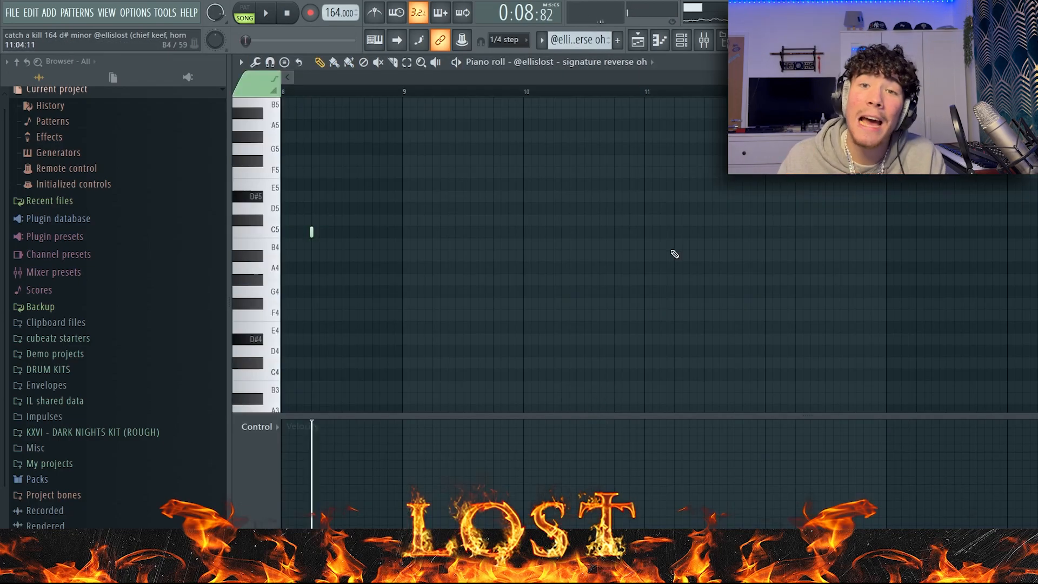
pyautogui.scroll(-1, 202, 162)
pyautogui.keyDown('ctrl'); pyautogui.rightClick(346, 249); pyautogui.keyUp('ctrl')
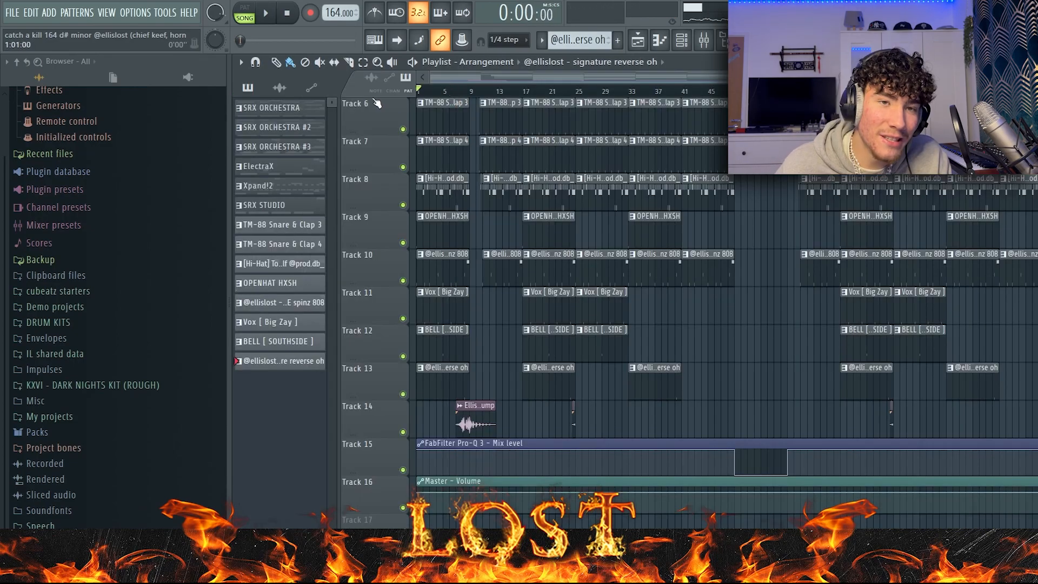
# Set the main snap to Line and play the full arrangement with all melody and drum tracks.
pyautogui.click(453, 95)
pyautogui.click(511, 40)
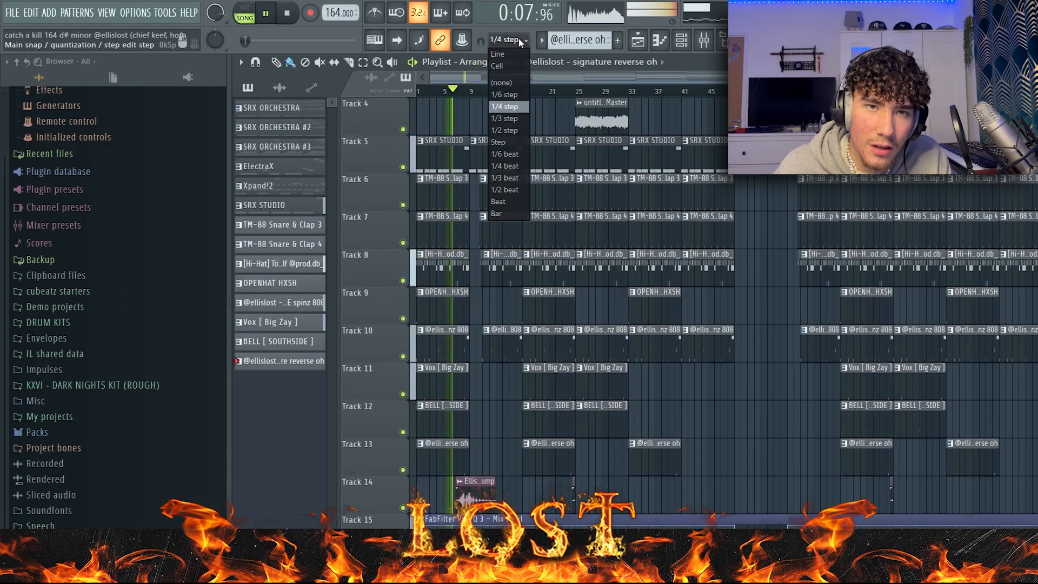
pyautogui.click(522, 49)
pyautogui.scroll(3, 487, 263)
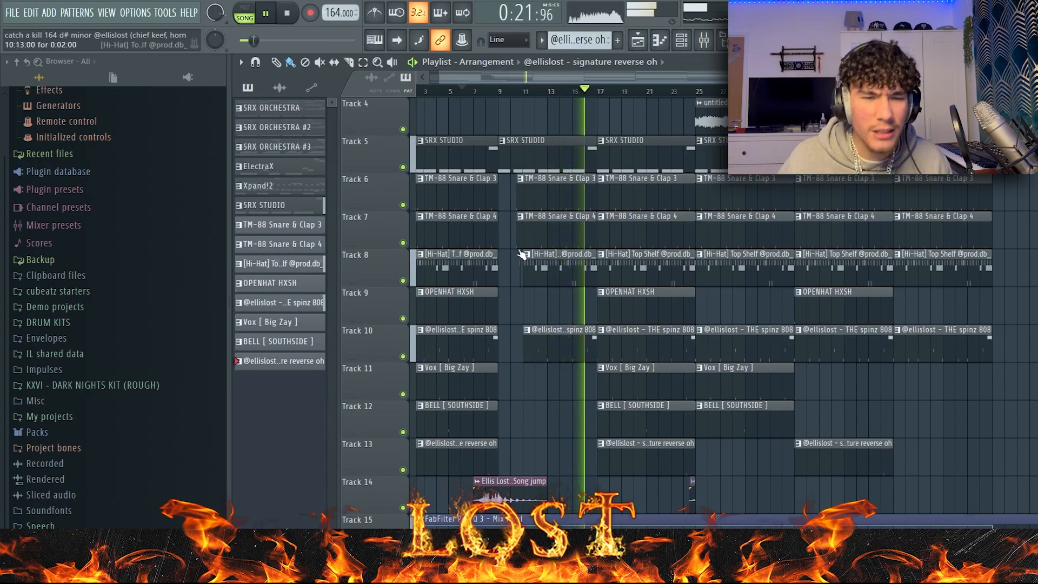
pyautogui.scroll(2, 617, 295)
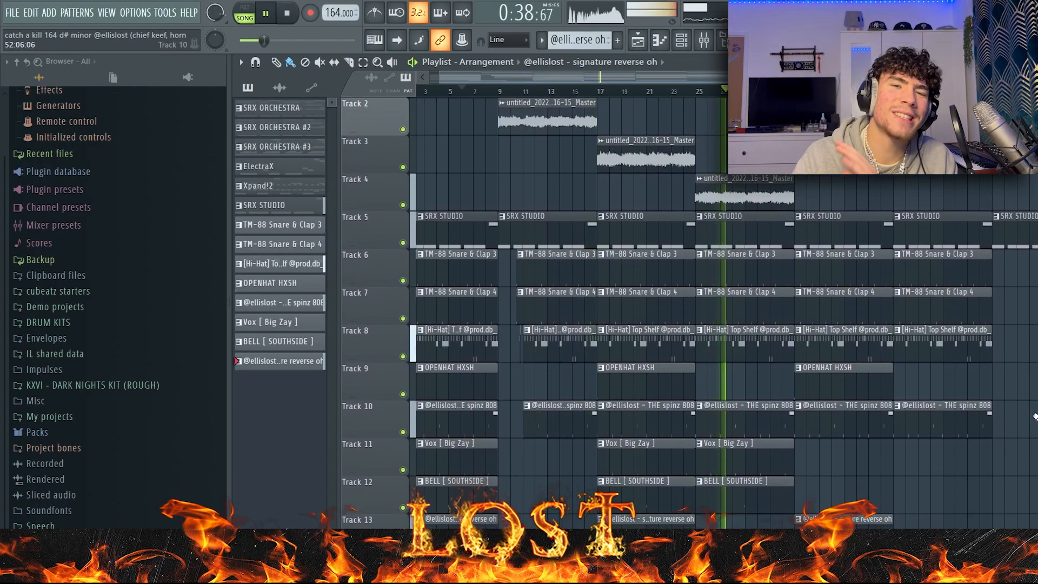
pyautogui.press('space')
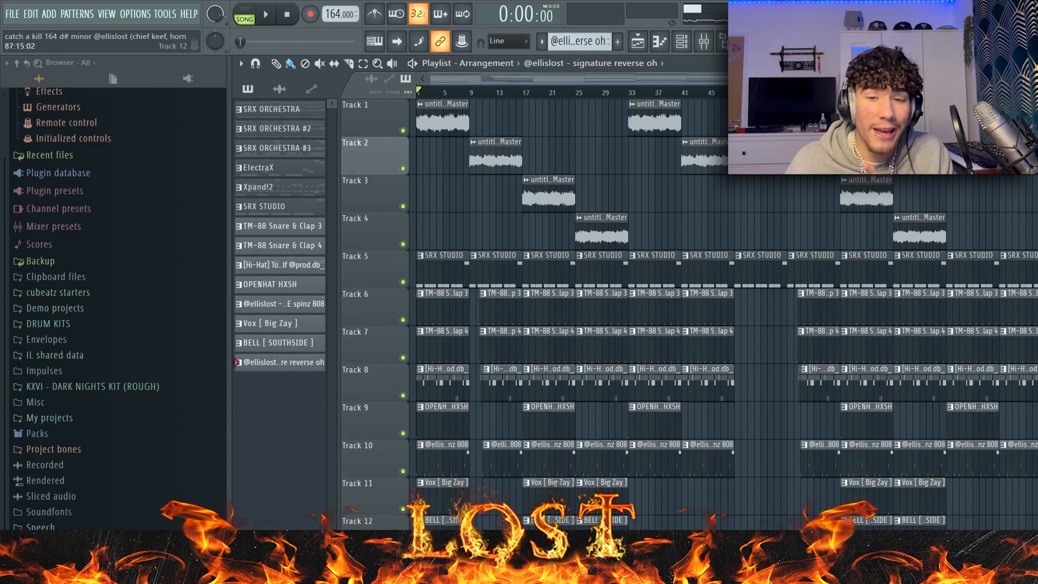
pyautogui.moveTo(921, 574)
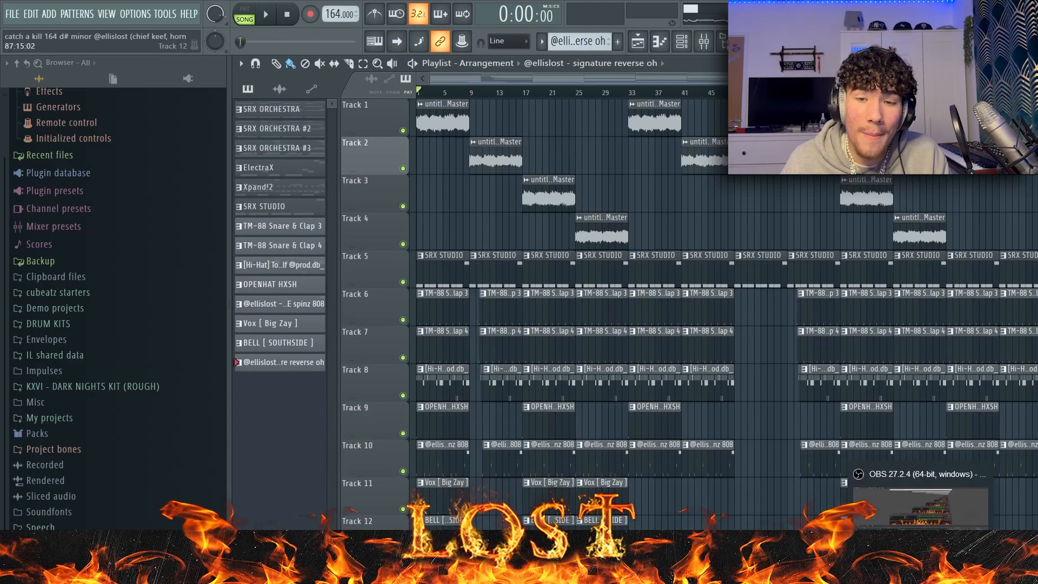